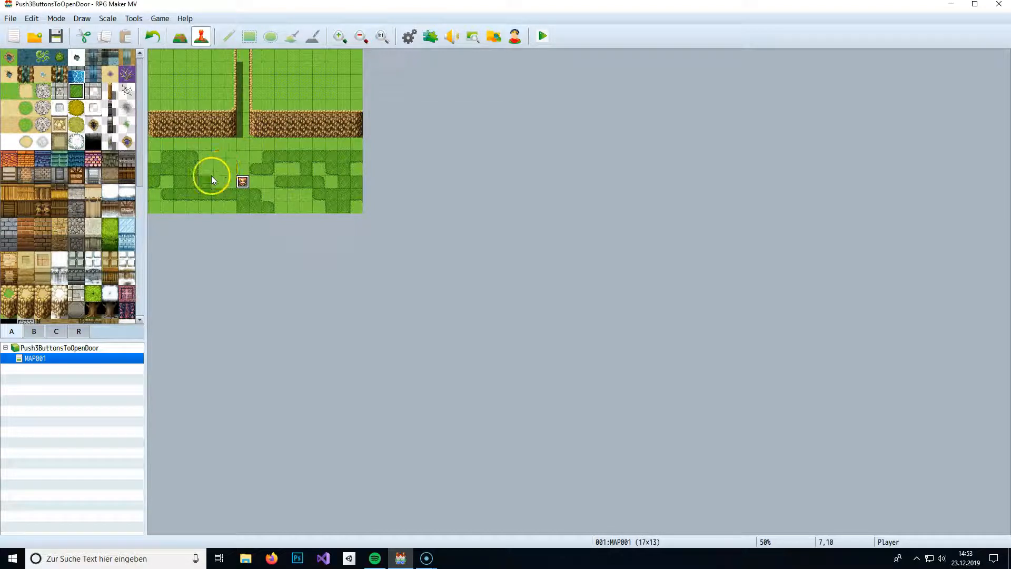
click(243, 105)
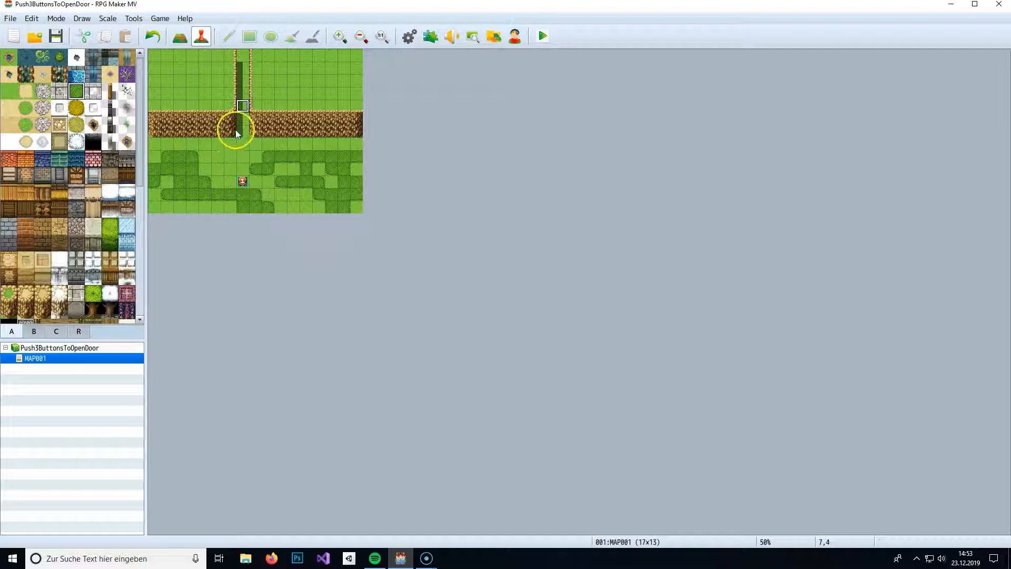
click(214, 170)
click(206, 184)
click(220, 184)
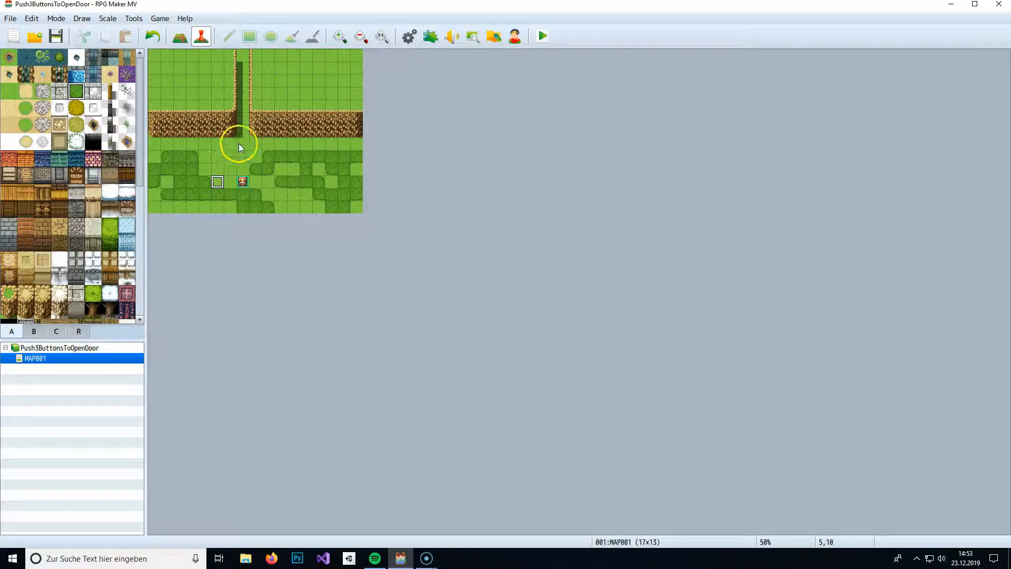
click(243, 169)
click(280, 168)
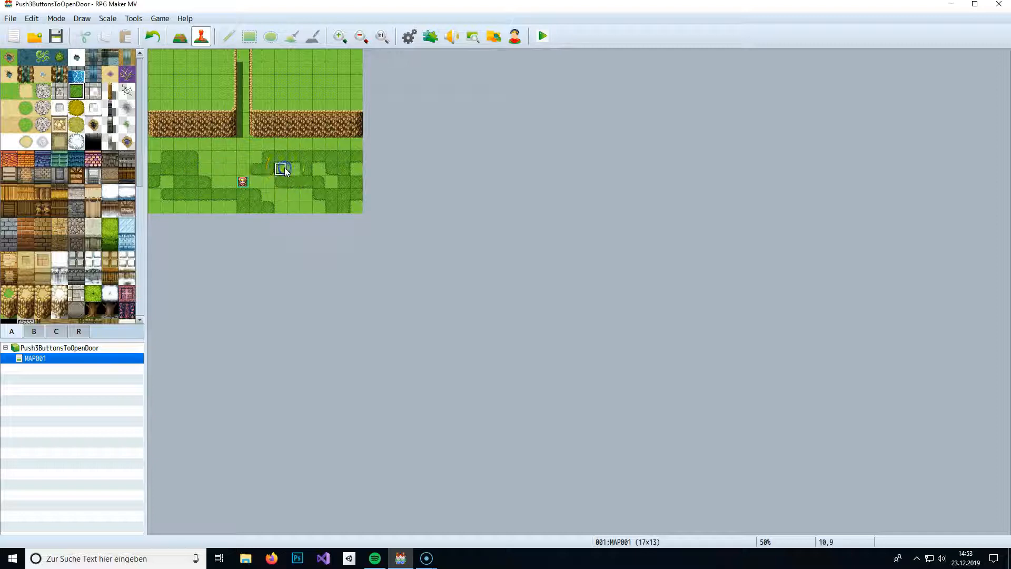
click(280, 170)
click(219, 170)
click(204, 169)
Create an event on the passage tile at 7,4 and name it Door
drag(207, 171, 243, 109)
double_click(243, 108)
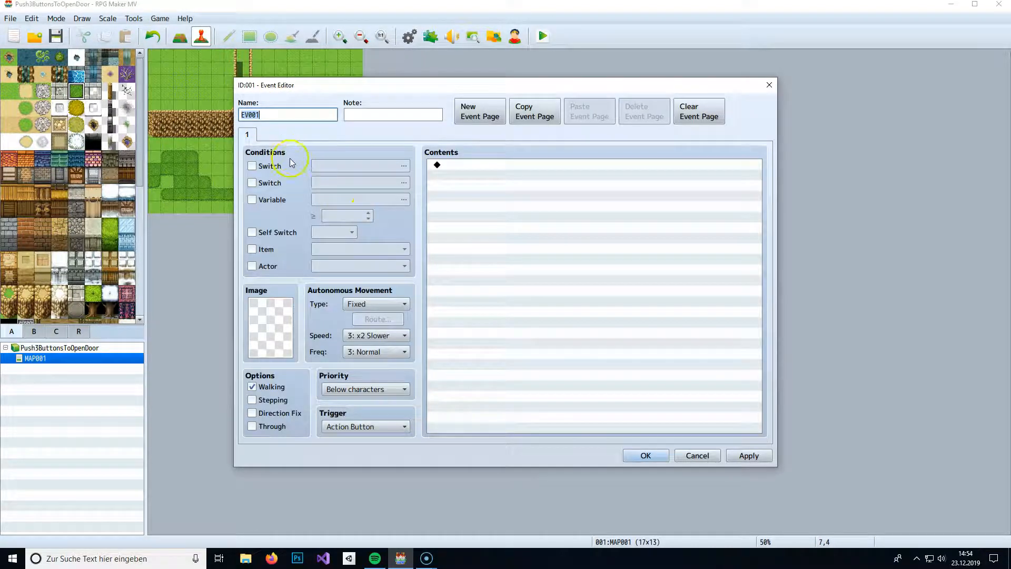
text(Door)
Set the Door event's image to the first wooden door graphic in the !Door1 sheet
double_click(288, 319)
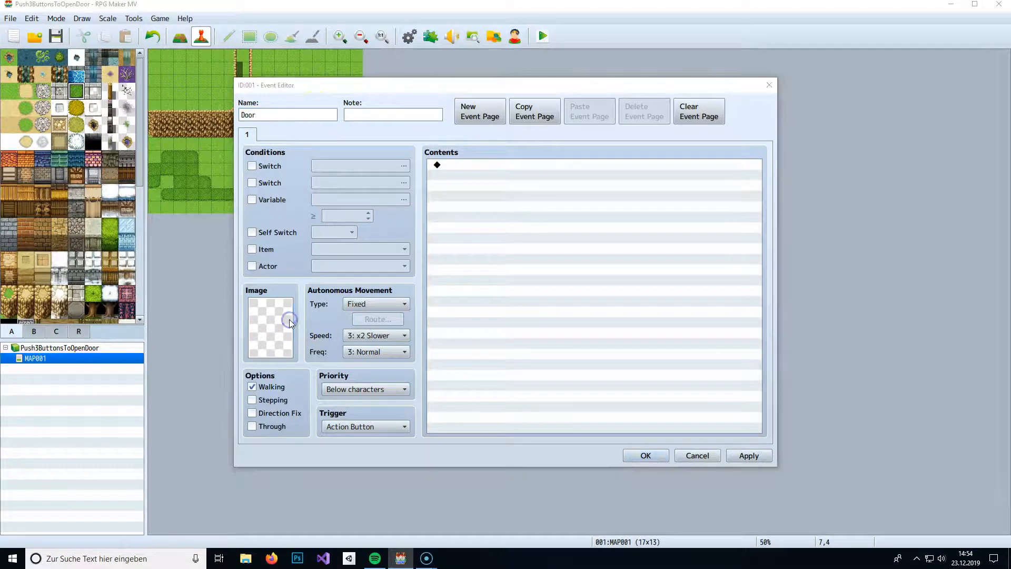
scroll(370, 269, down, 1)
scroll(370, 269, down, 3)
scroll(369, 267, up, 1)
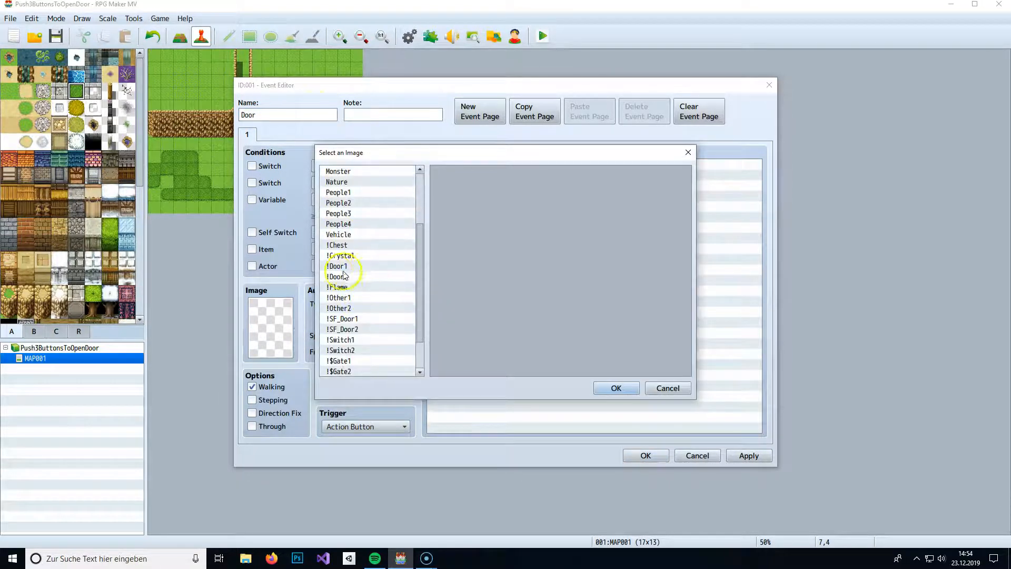
click(368, 265)
double_click(439, 172)
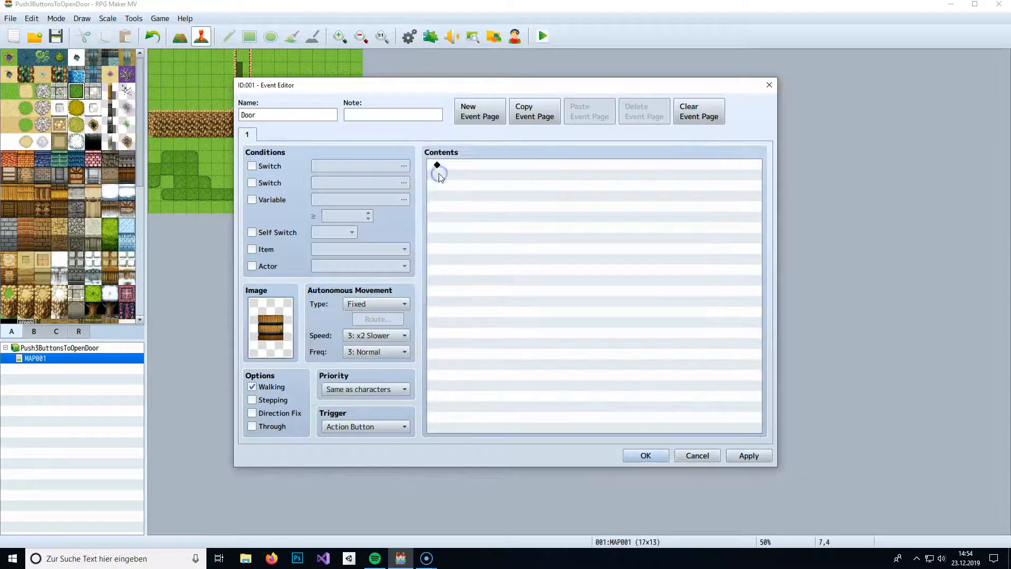
Add a Show Text command to the Door event with the message "The door is locked!"
double_click(482, 168)
click(724, 117)
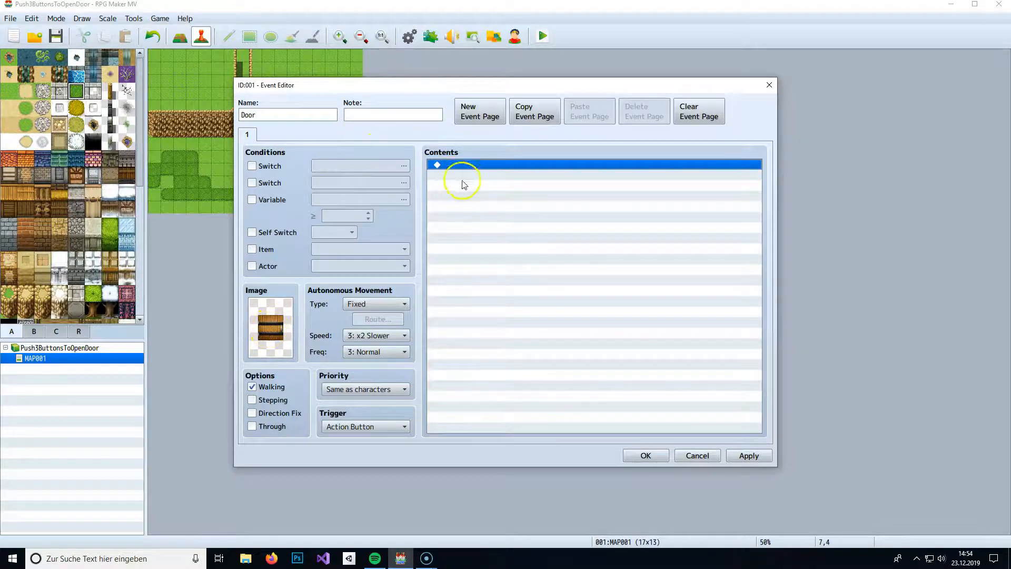
double_click(499, 191)
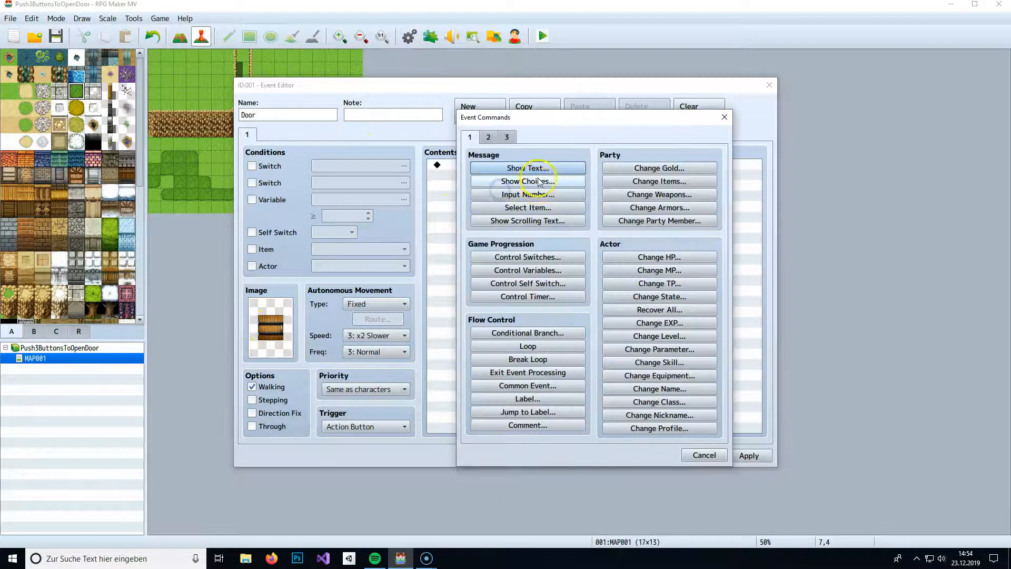
click(529, 167)
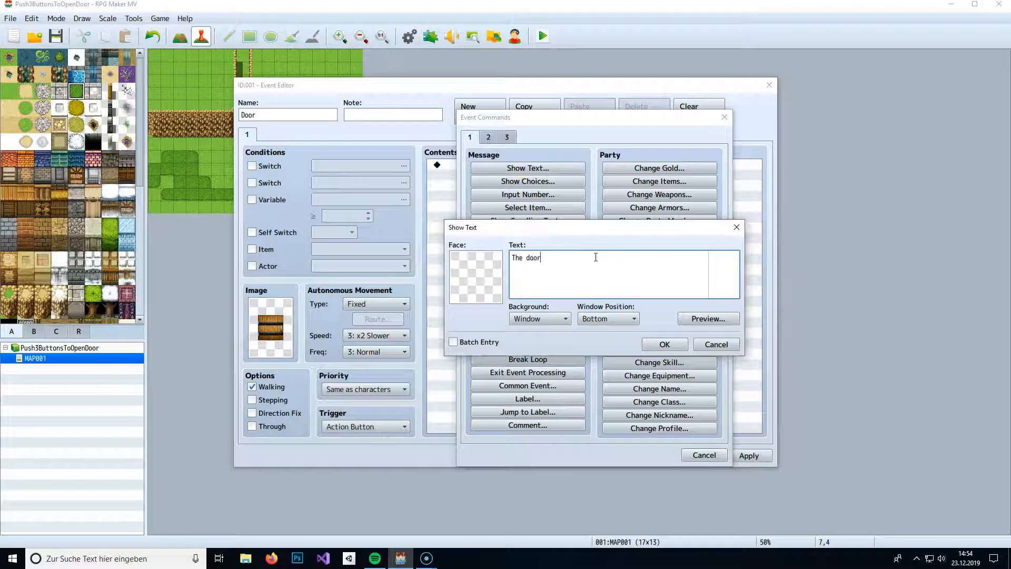
text(The door is cloe)
drag(556, 258, 580, 258)
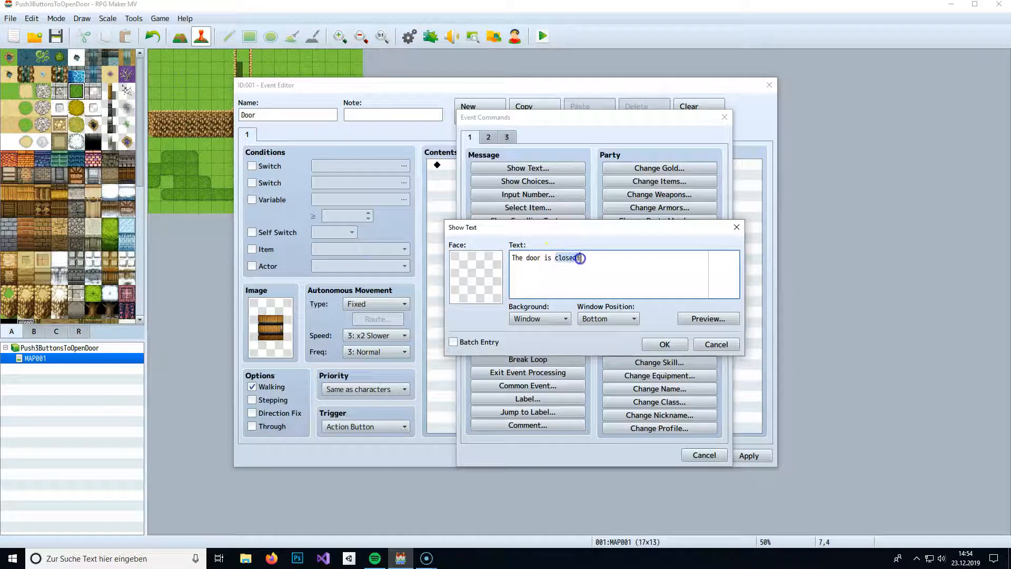
text(locked!)
click(665, 346)
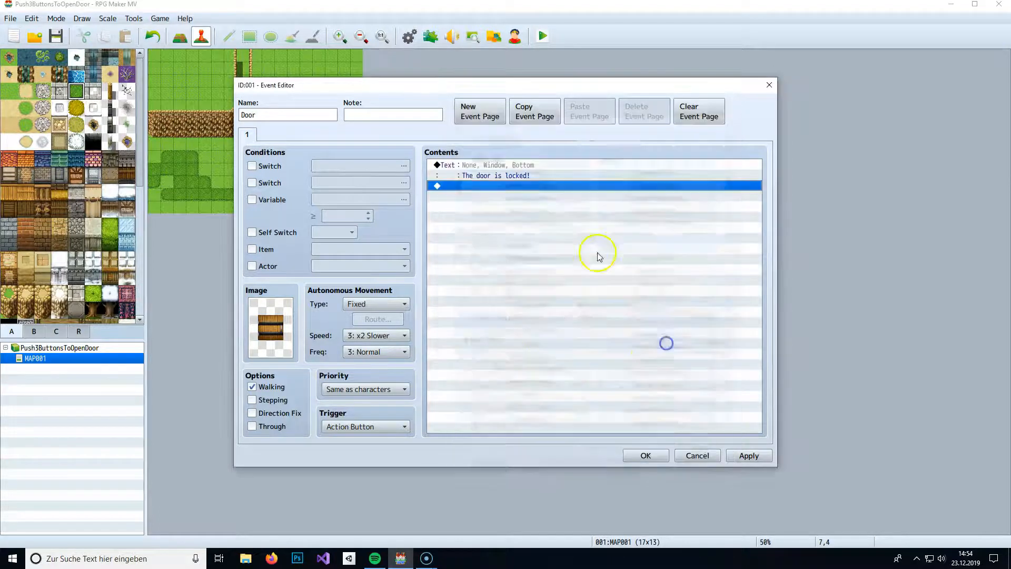
Turn off Walking and turn on Direction Fix for the Door event, then save the event
click(264, 388)
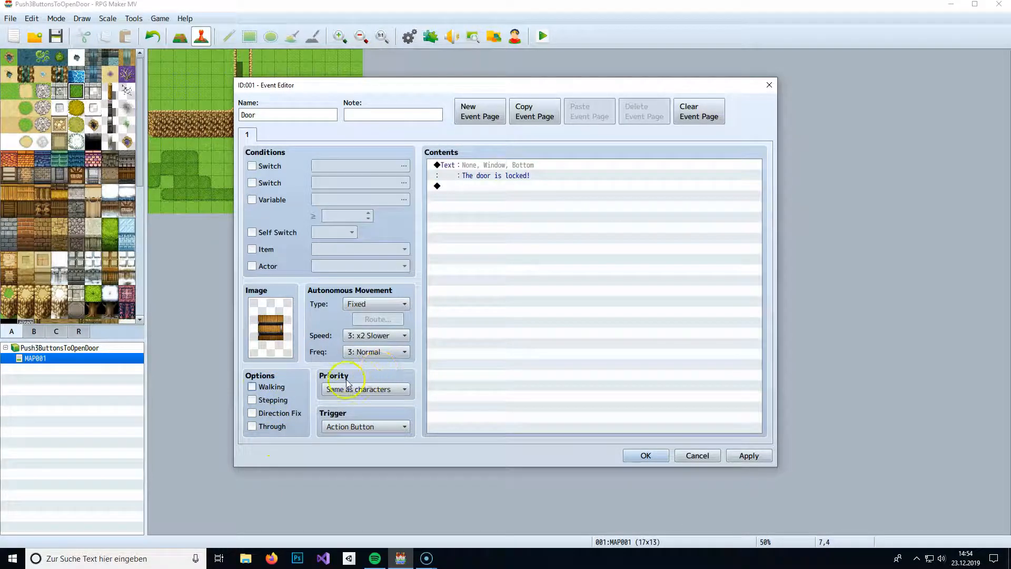
click(287, 414)
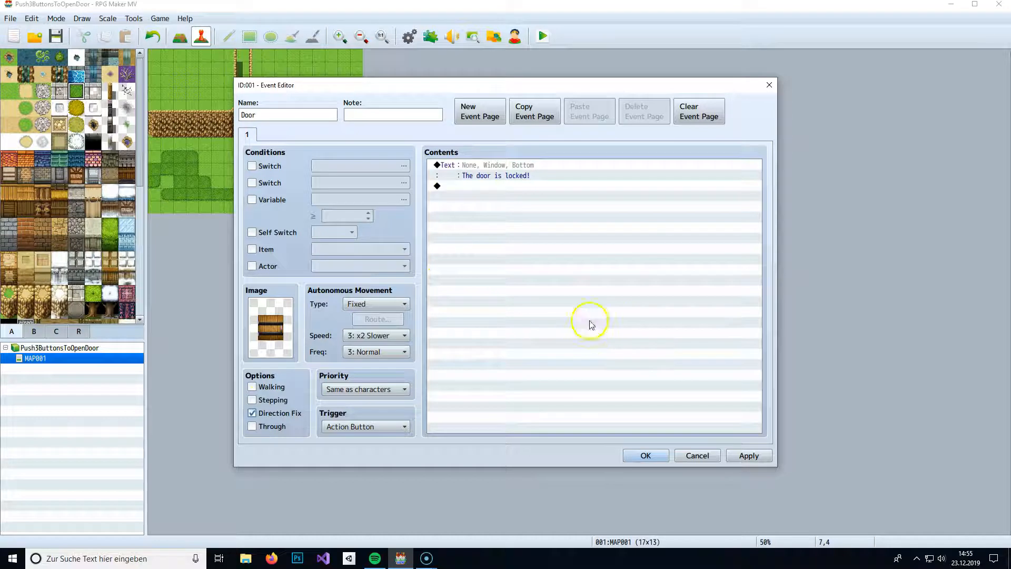
click(644, 455)
Create an event on the grass tile at 4,9 and name it Button1
click(240, 119)
click(205, 170)
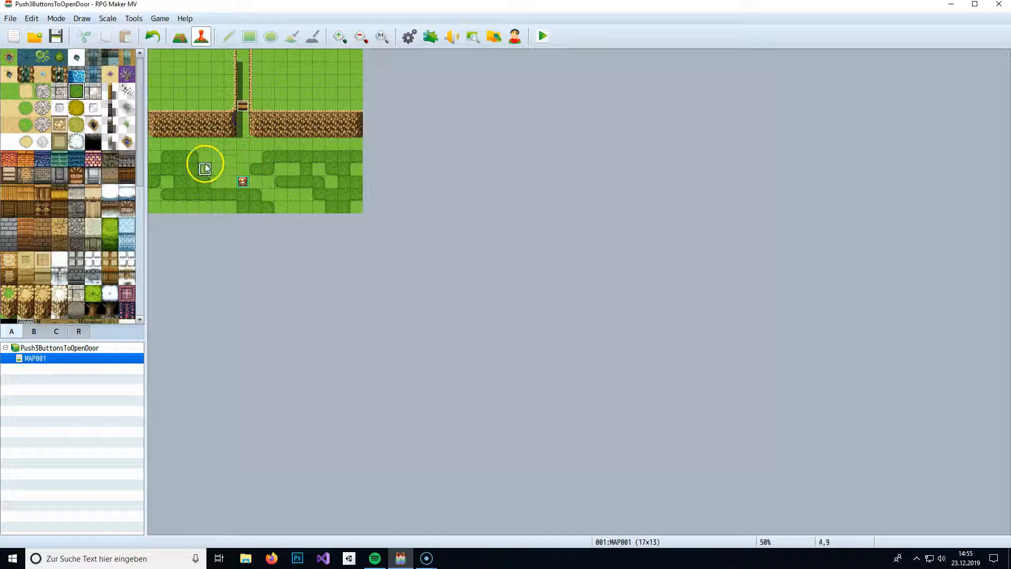
double_click(204, 168)
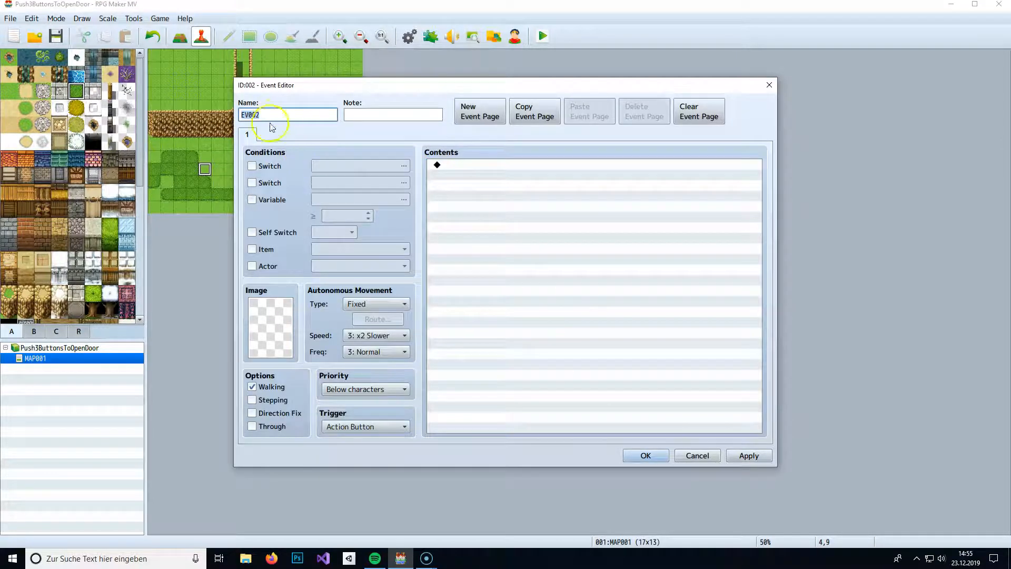
text(Button1)
Set the Button1 event's image to the second red button in the top button row of the !Switch1 sheet
double_click(262, 322)
scroll(377, 255, down, 2)
scroll(380, 261, down, 3)
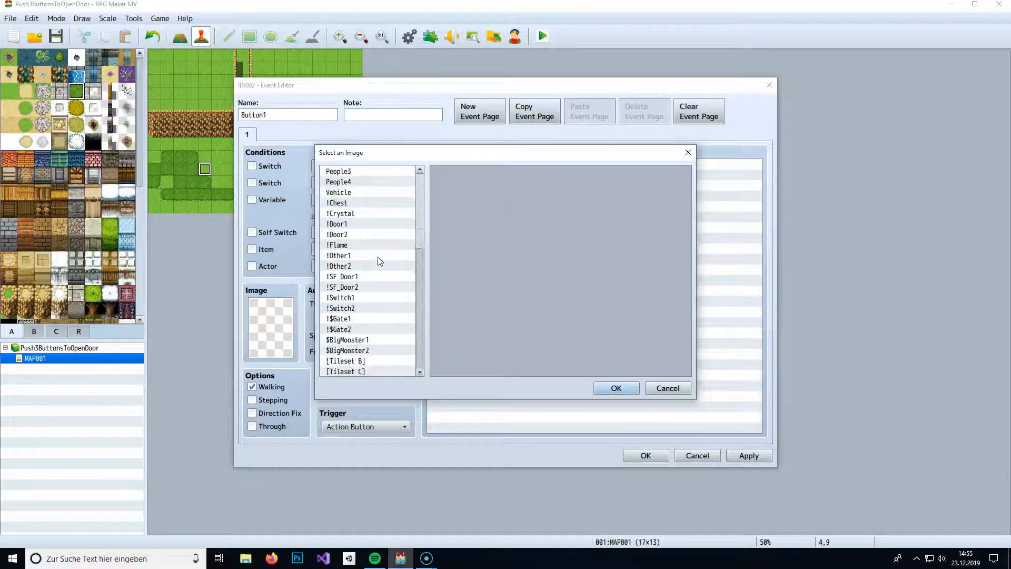
click(341, 297)
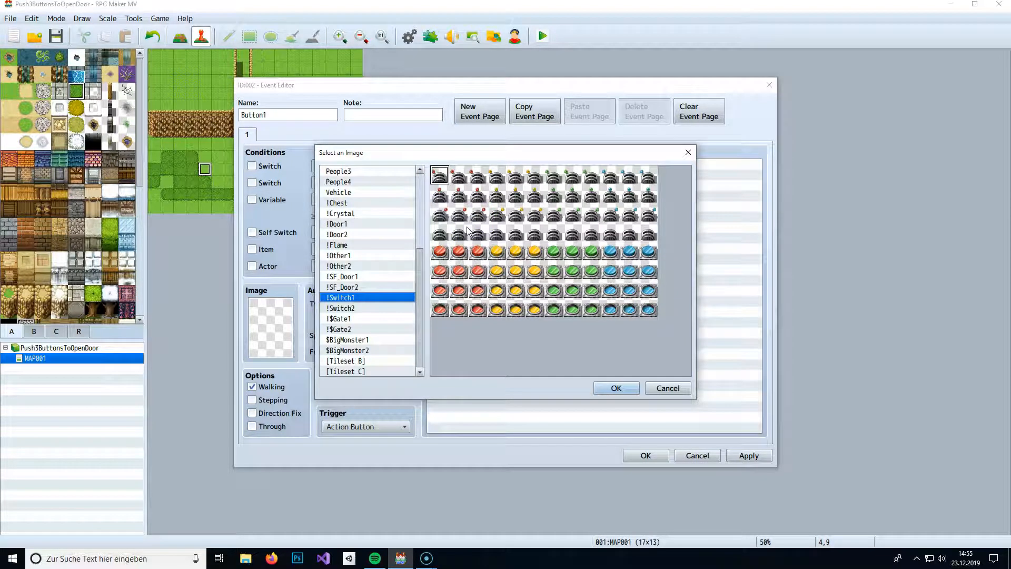
click(441, 251)
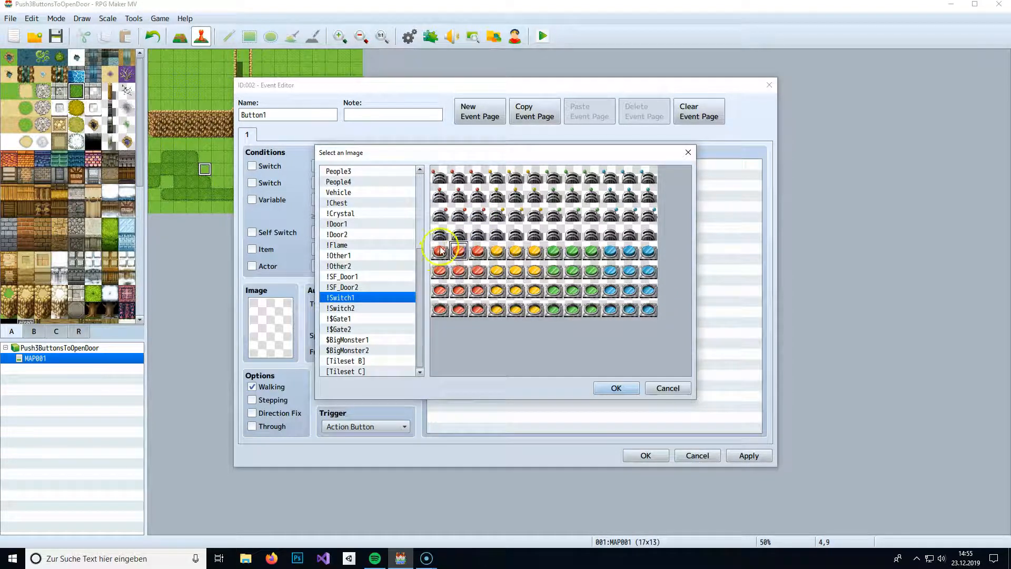
double_click(458, 251)
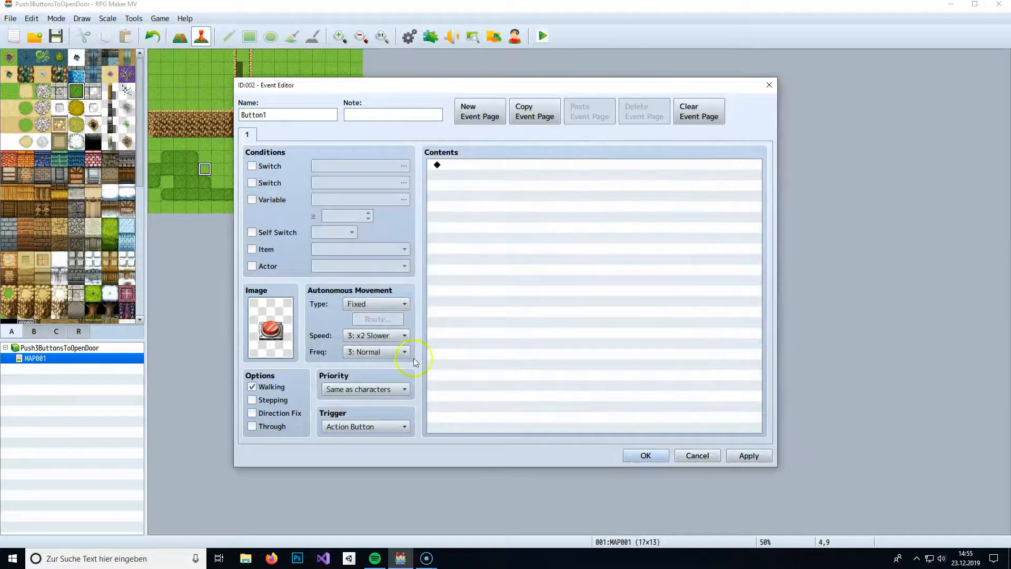
Set Button1's priority to Below characters and its trigger to Player Touch
click(400, 390)
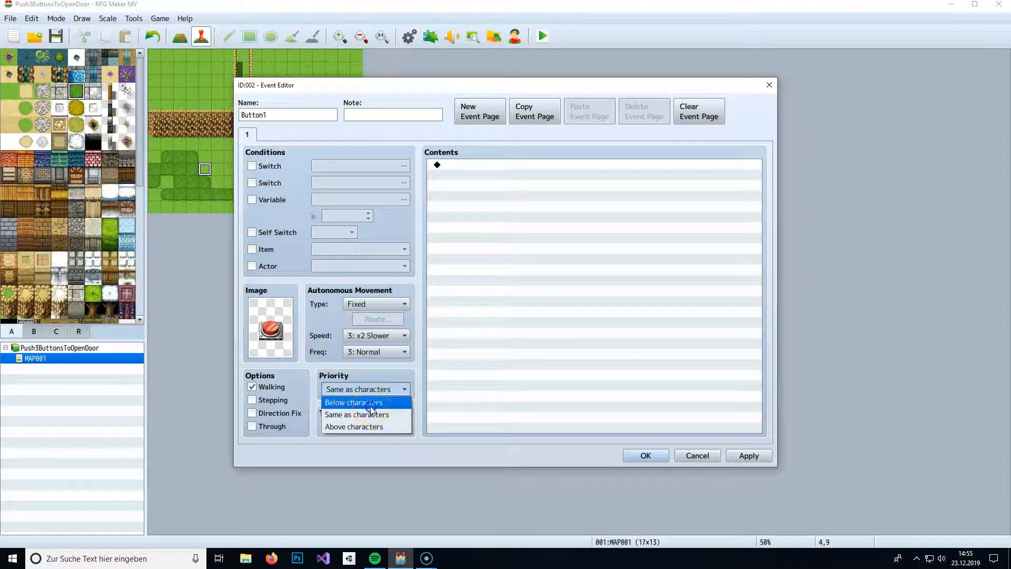
click(371, 403)
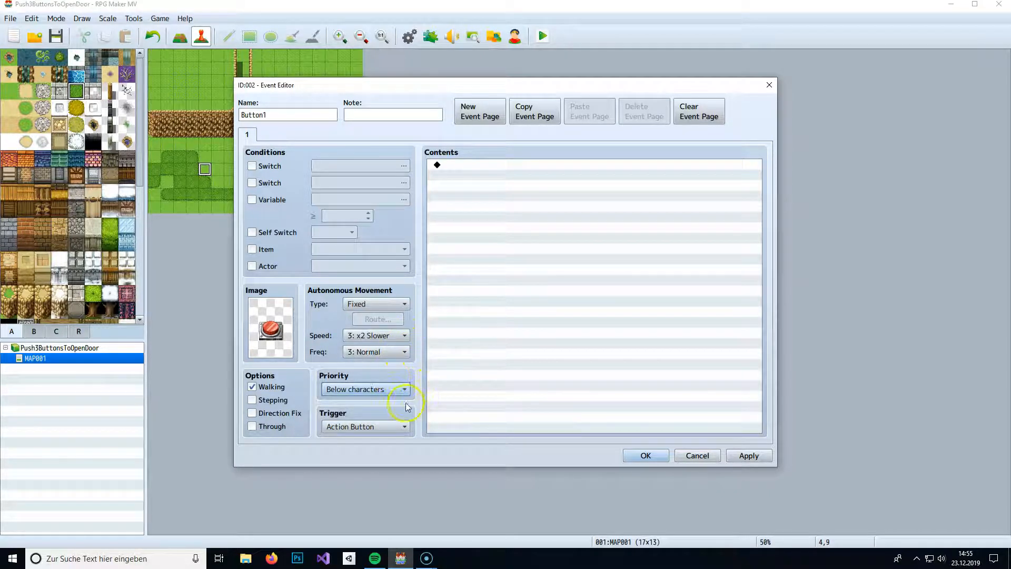
click(360, 427)
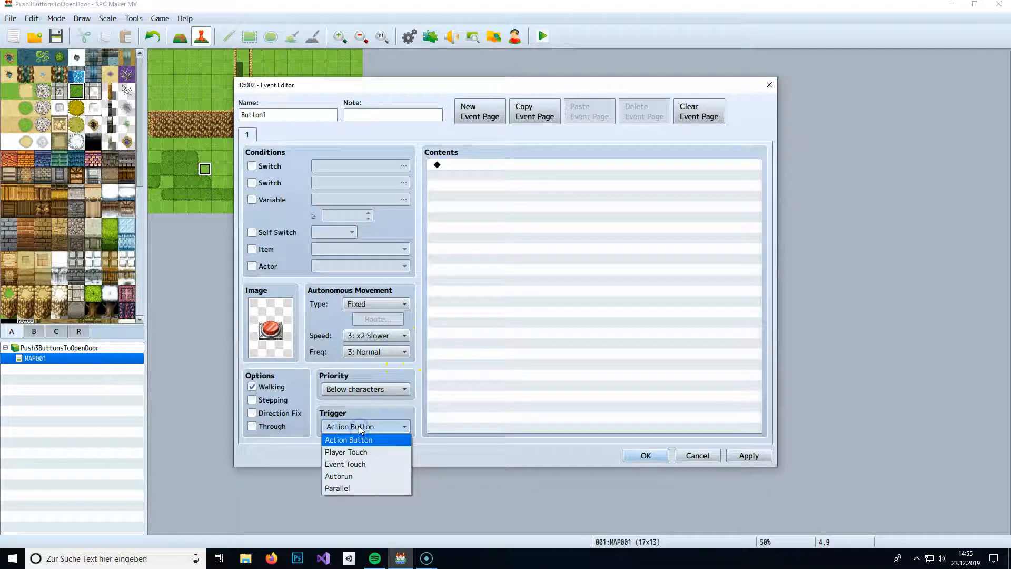
click(351, 452)
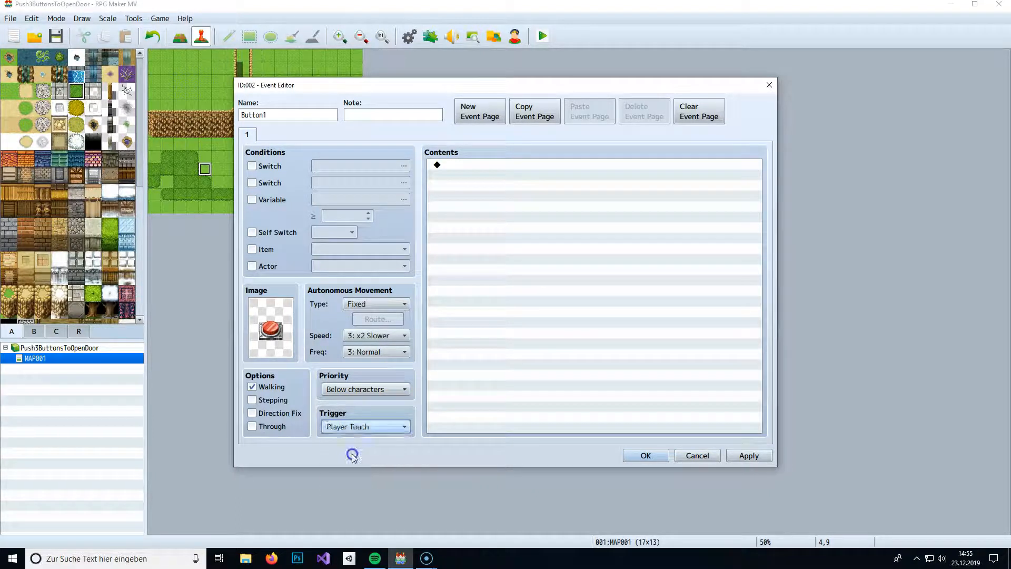
Turn off the Walking option for Button1's first page and leave Direction Fix off
click(254, 387)
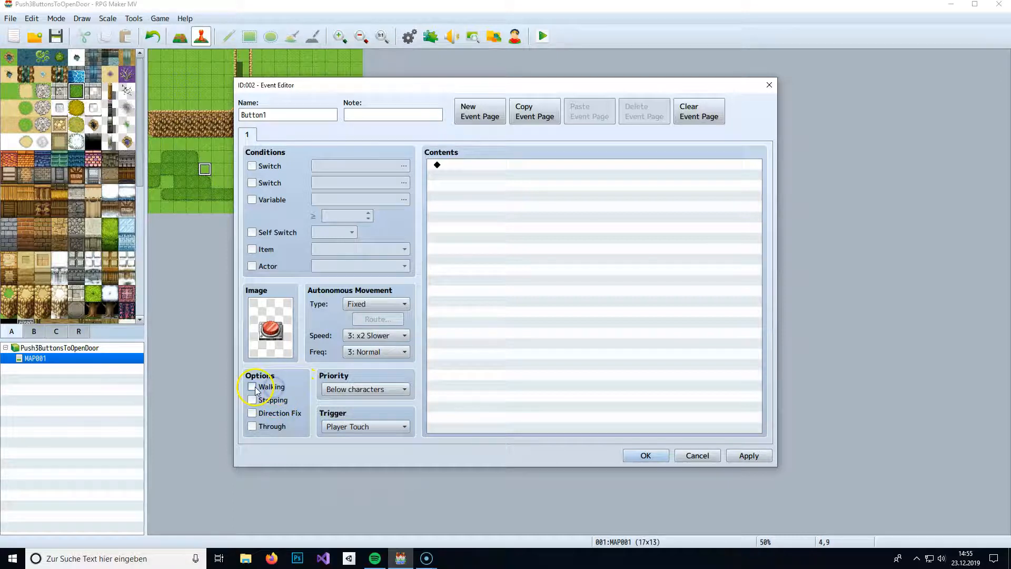
click(252, 416)
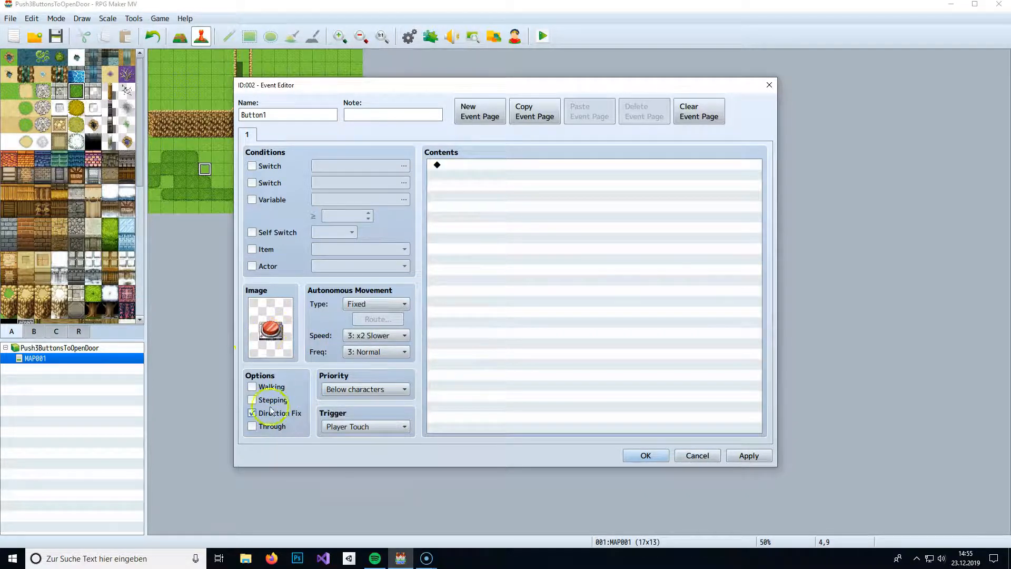
click(253, 413)
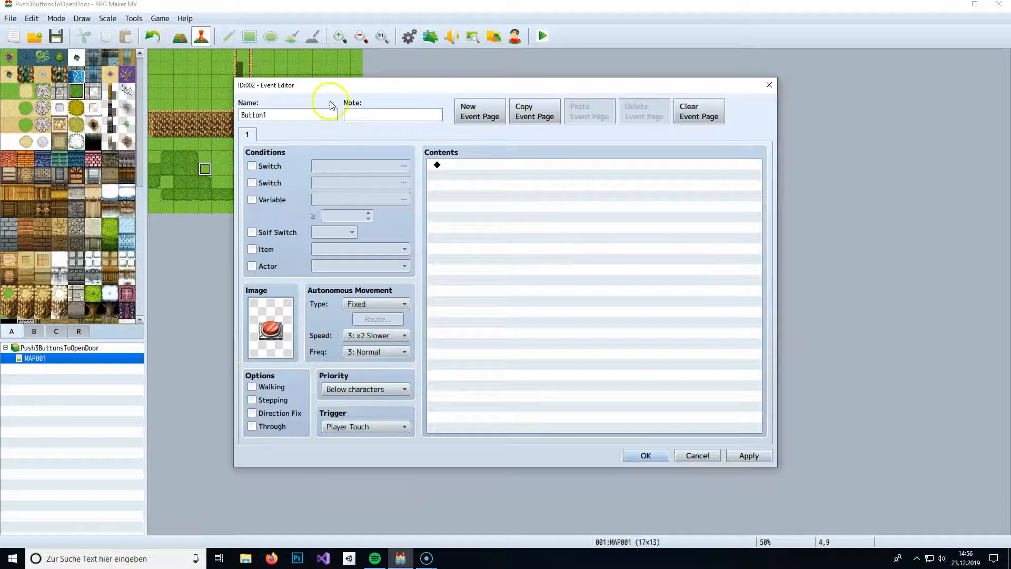
click(443, 165)
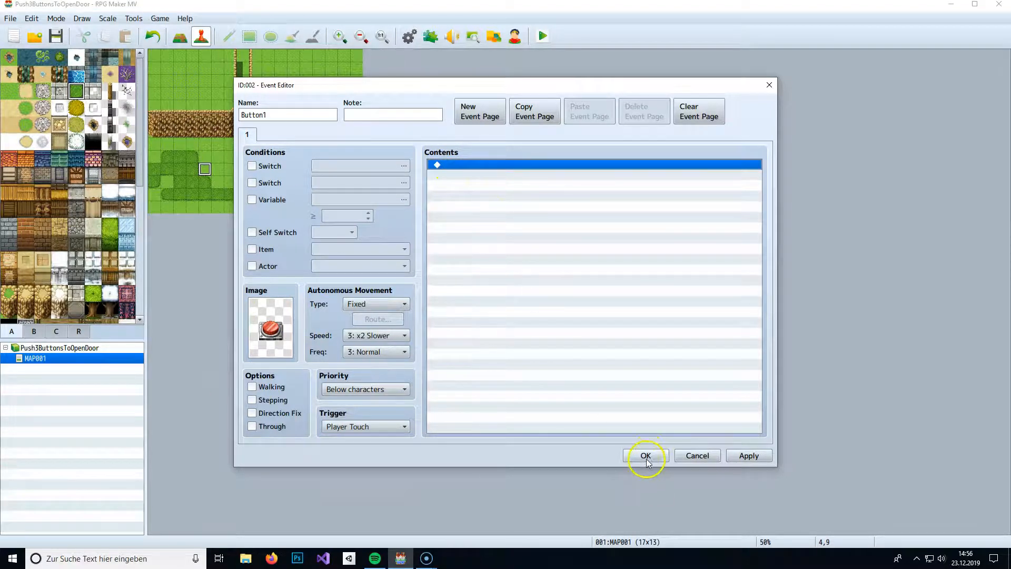
Add a second event page to Button1, conditioned on switch 0001 named Button1Activated
drag(470, 91, 608, 113)
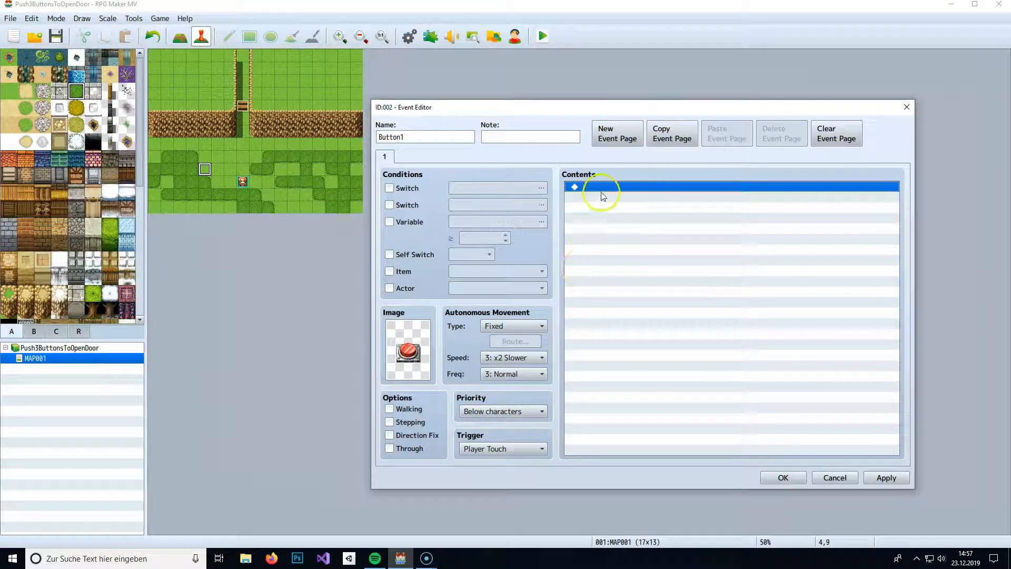
click(608, 132)
click(390, 188)
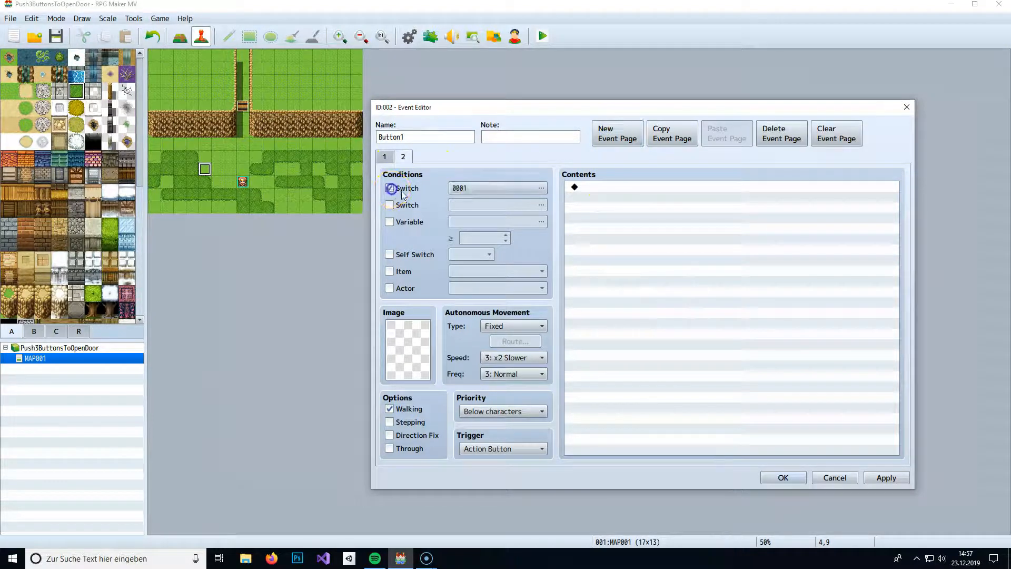
click(473, 189)
click(696, 401)
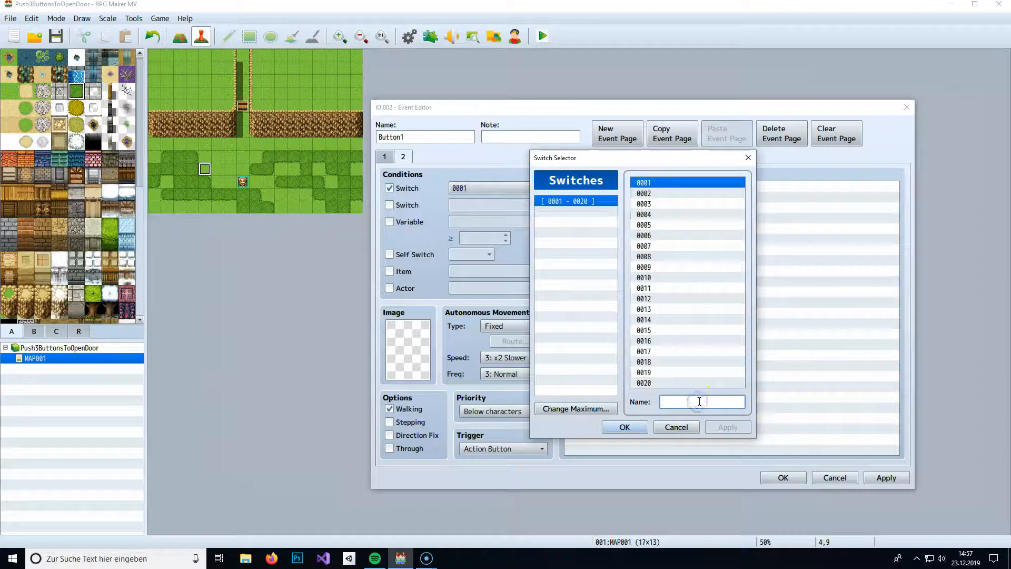
text(Button1)
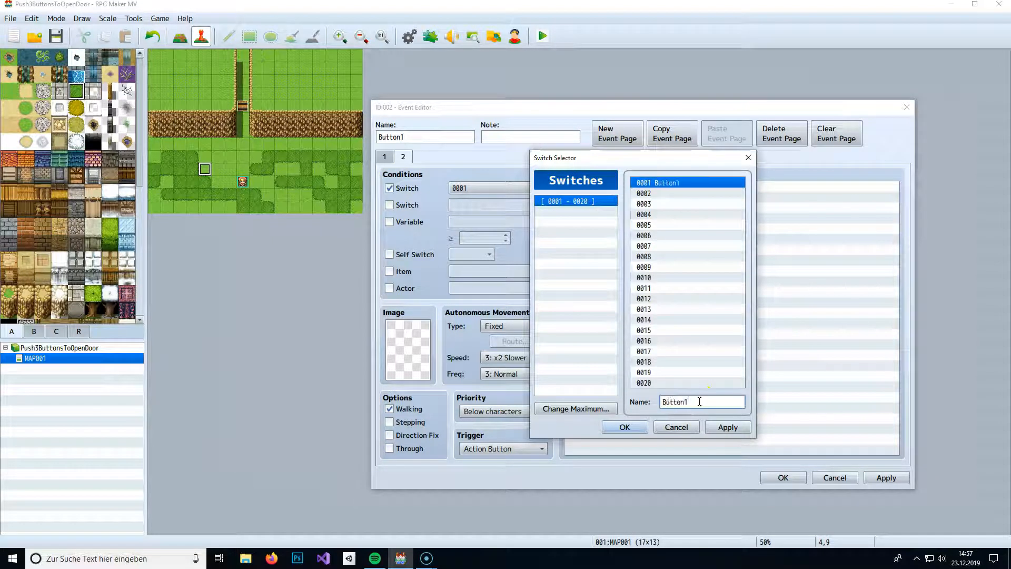
text(Activated)
key(Return)
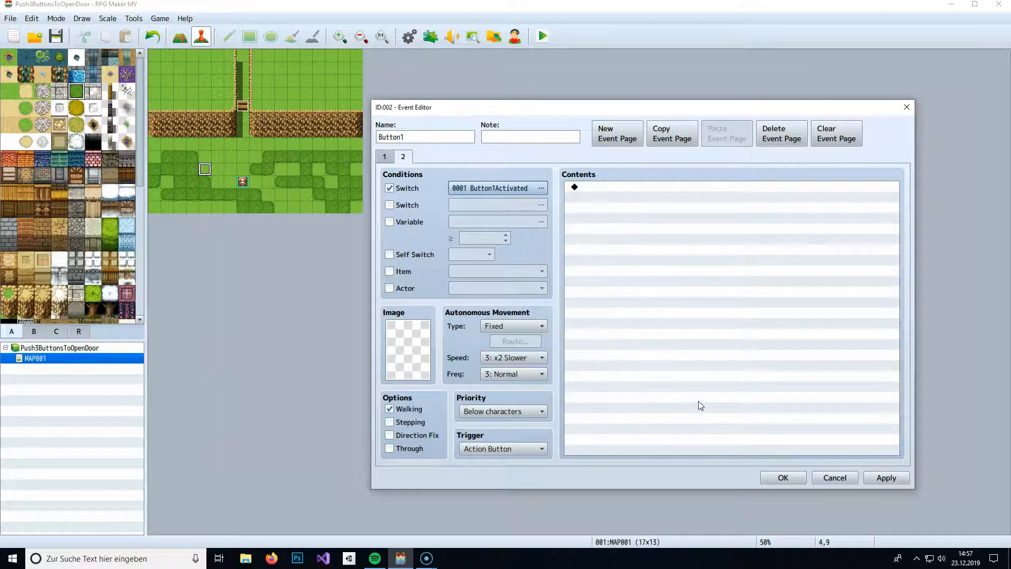
Set the second page's image to the pressed red button and turn off its Walking option
double_click(414, 341)
scroll(495, 315, down, 4)
scroll(495, 315, down, 1)
click(490, 320)
click(579, 331)
double_click(580, 331)
double_click(422, 370)
double_click(593, 333)
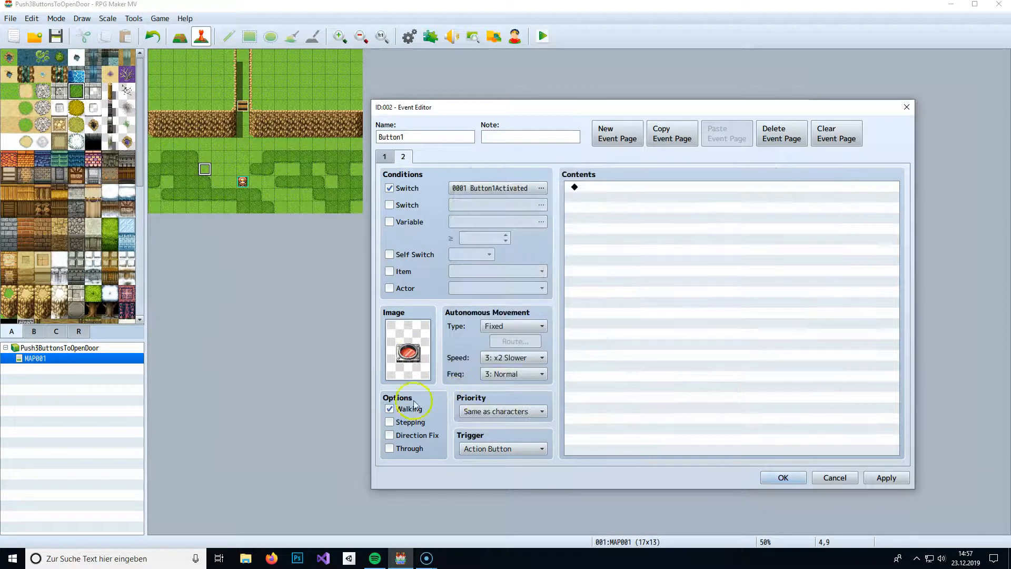
click(389, 409)
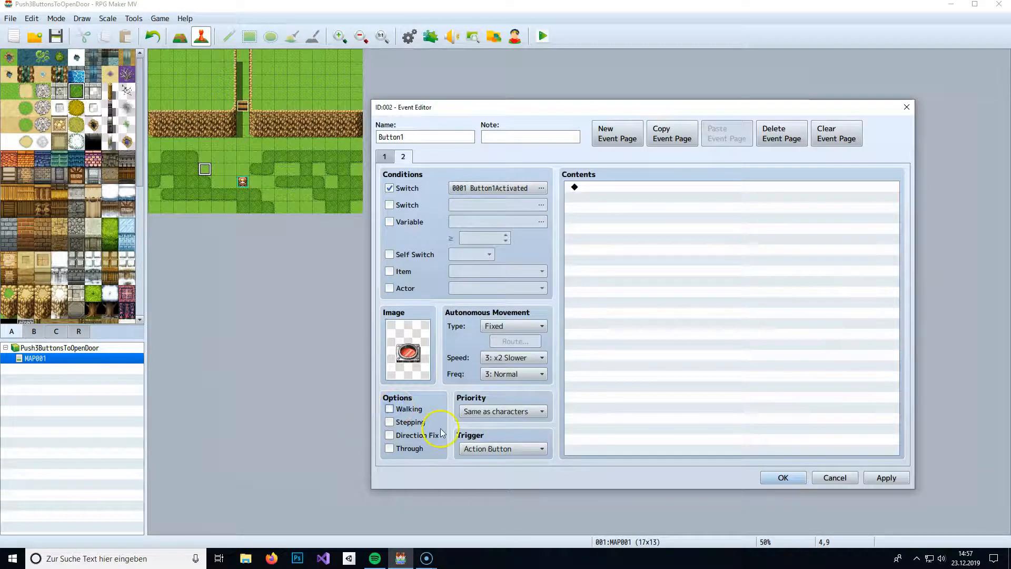
Set the priority of Button1's second page to Below characters and leave its trigger at Action Button
click(500, 448)
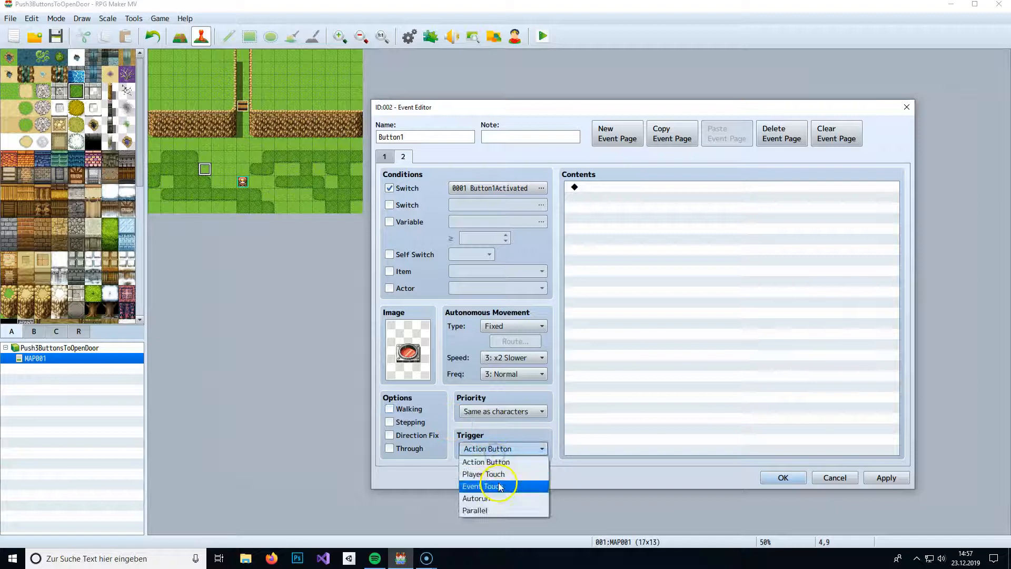
click(605, 396)
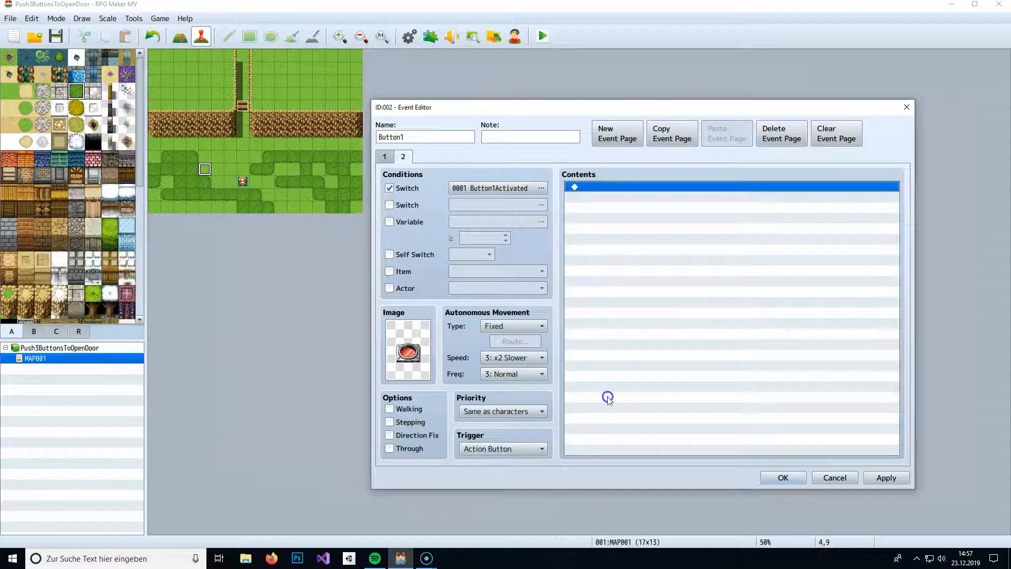
click(503, 411)
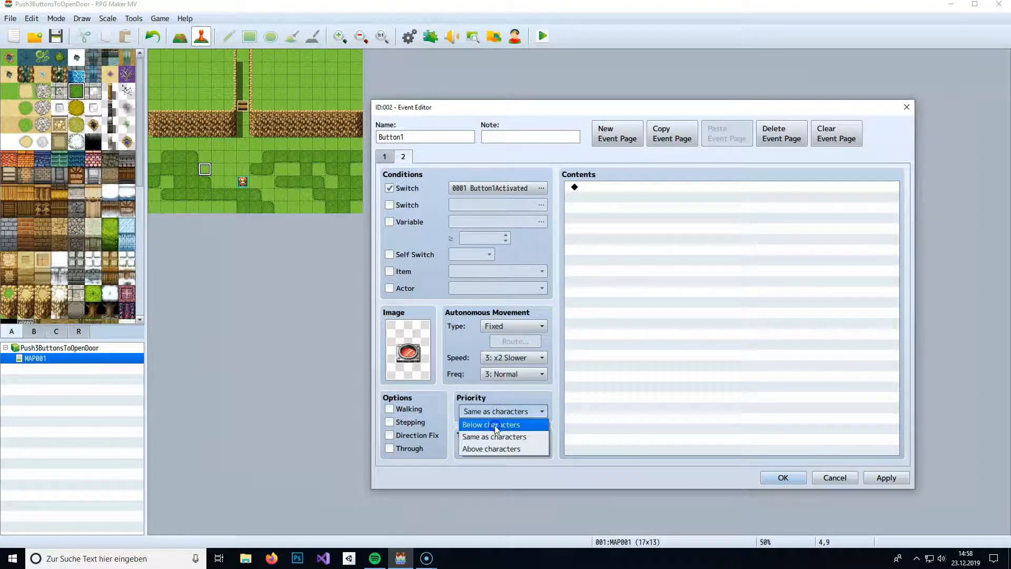
click(496, 426)
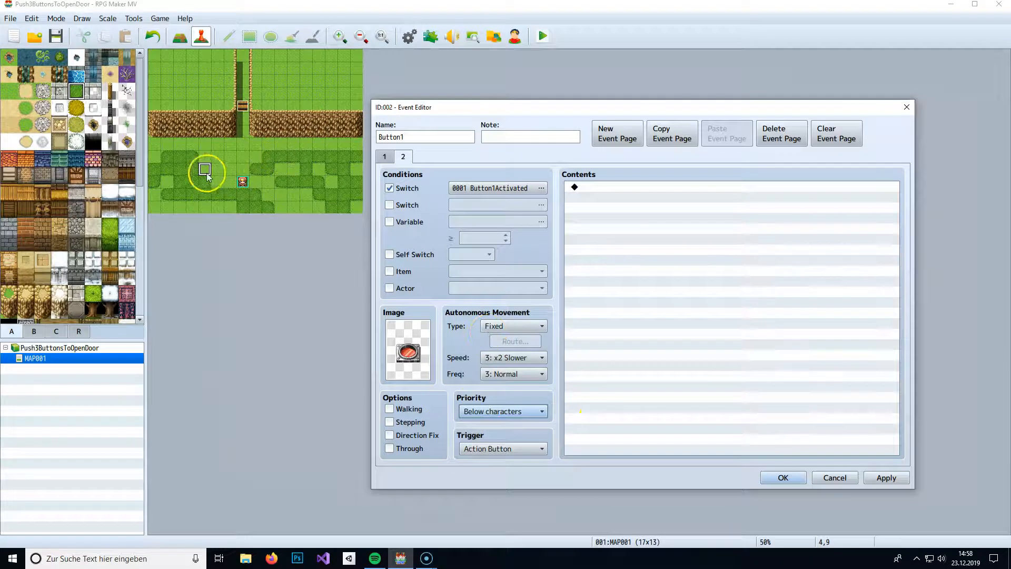
click(410, 348)
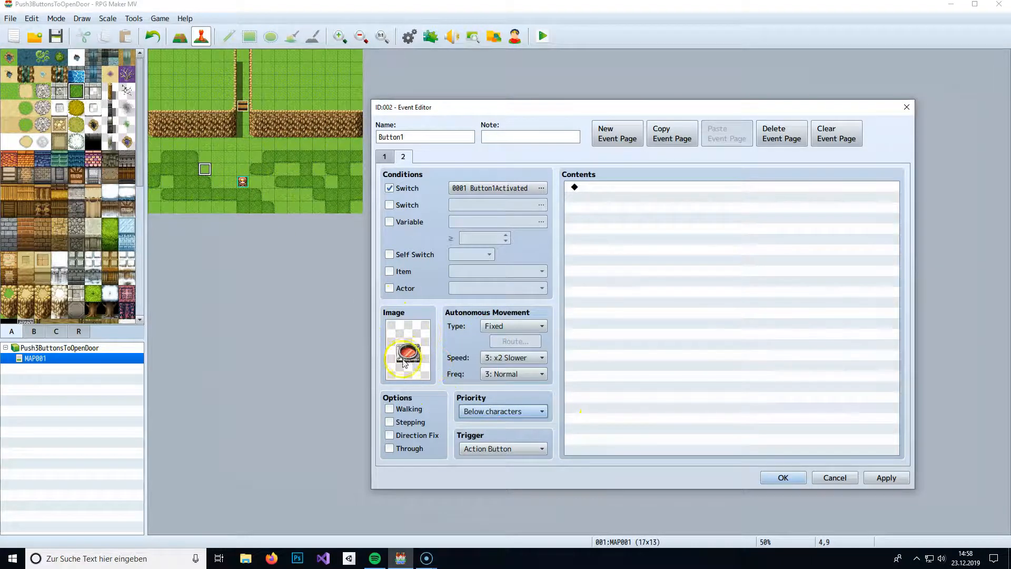
click(495, 412)
click(490, 436)
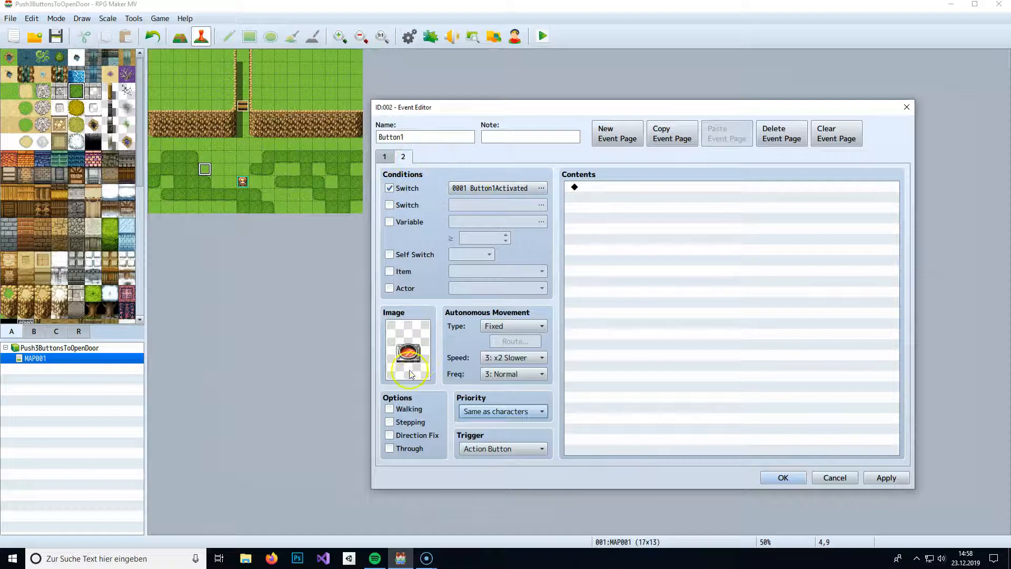
click(492, 411)
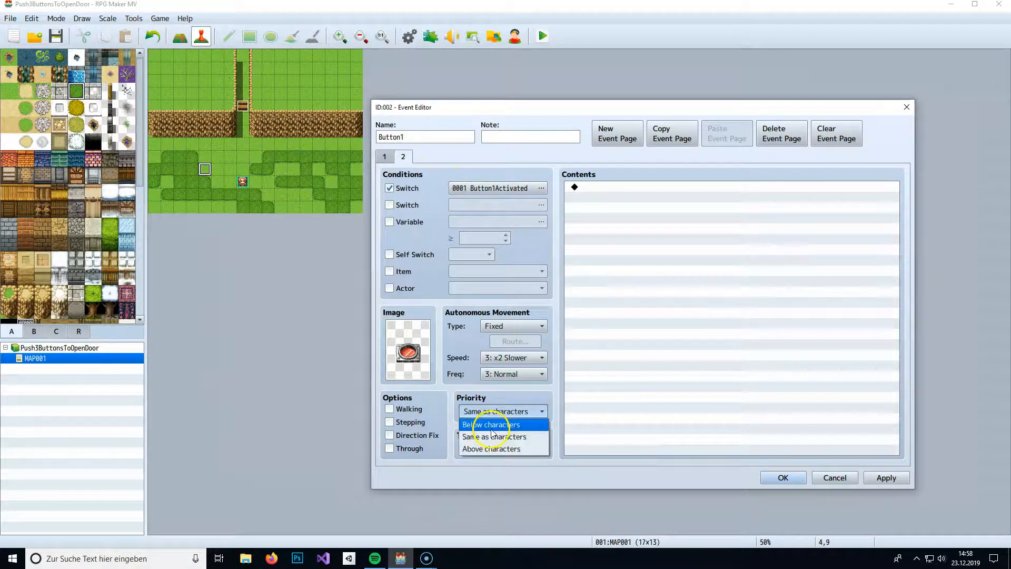
click(492, 425)
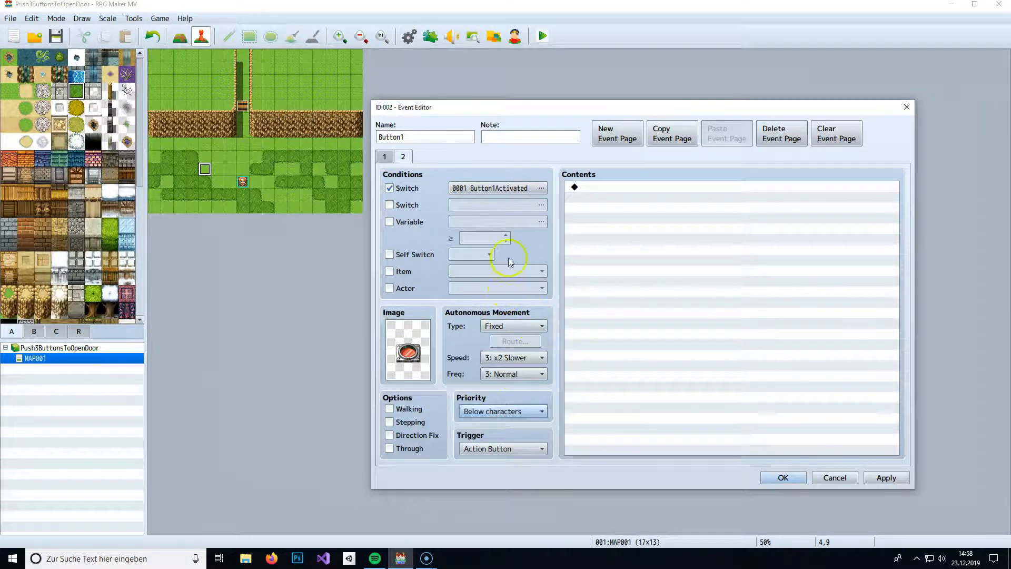
On Button1's first page, add a Control Switches command that turns switch 0001 Button1Activated ON
click(385, 158)
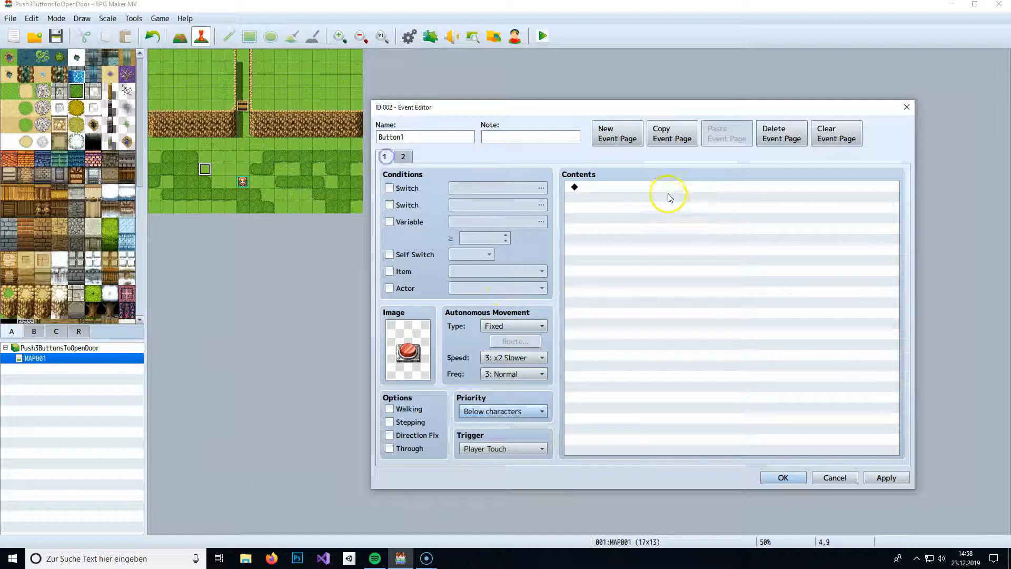
double_click(599, 193)
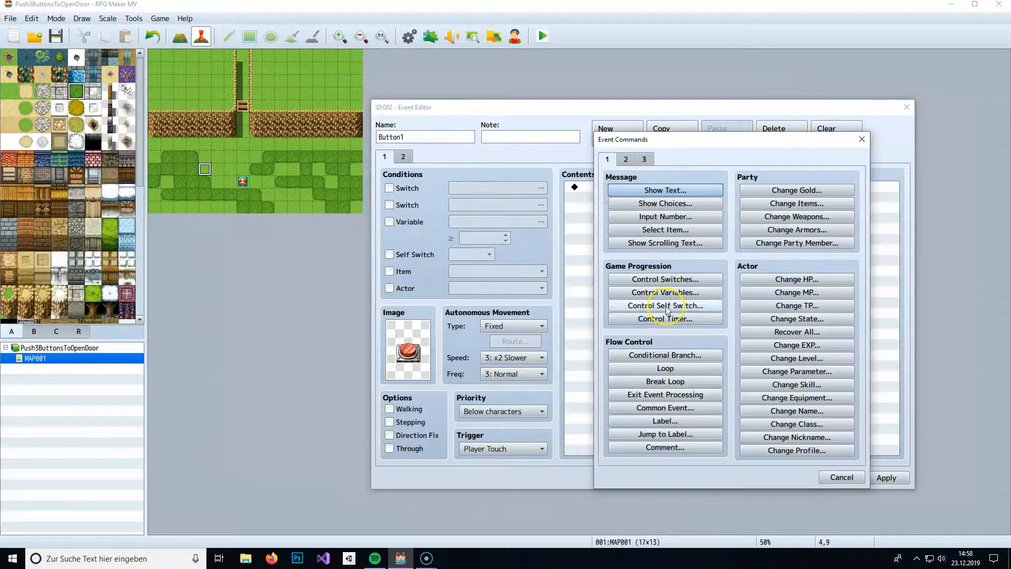
click(664, 279)
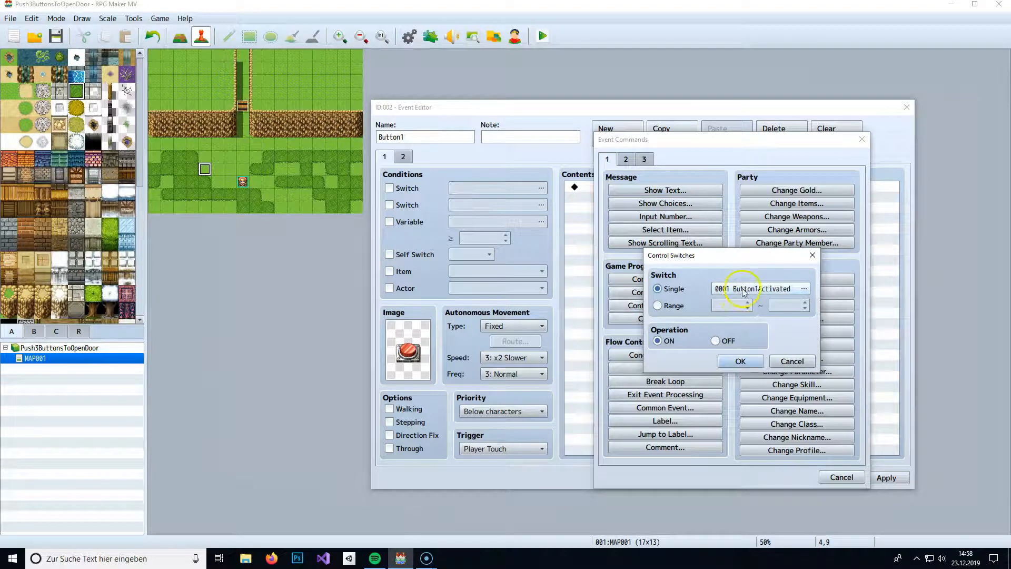
click(741, 361)
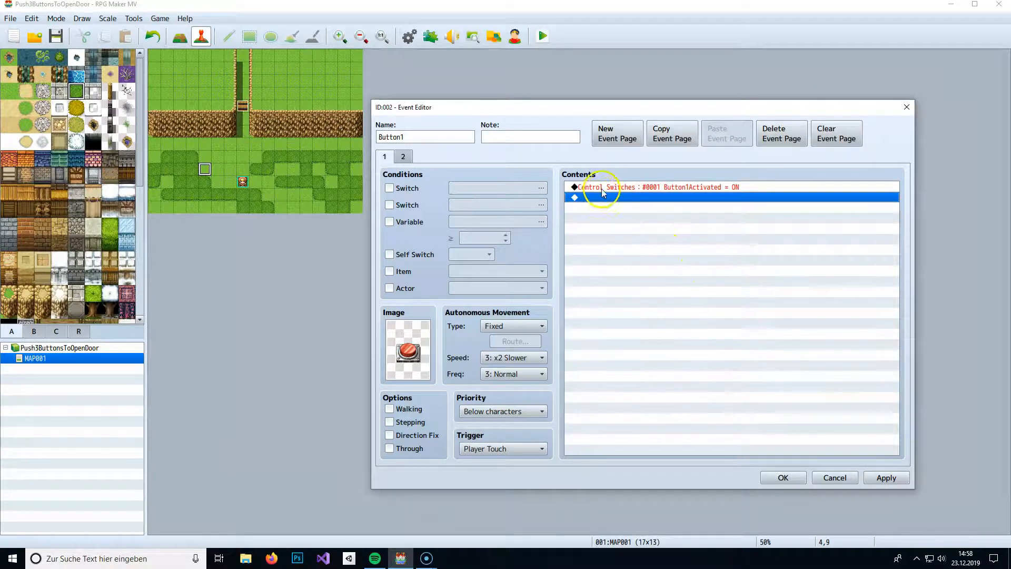
Insert a Control Variables command above the switch command, using variable 0001 named DoorCounter
double_click(603, 193)
click(669, 292)
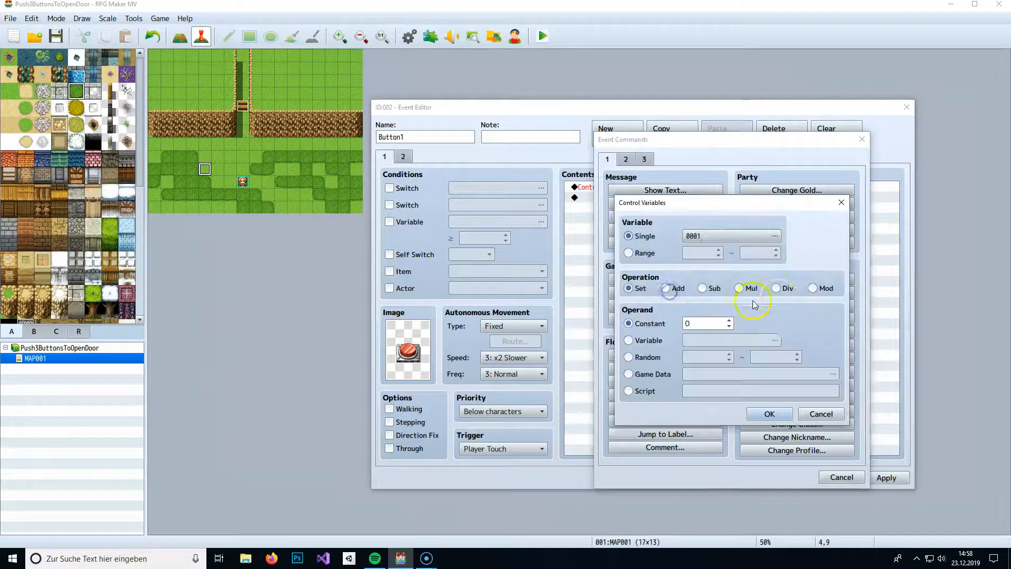
click(694, 239)
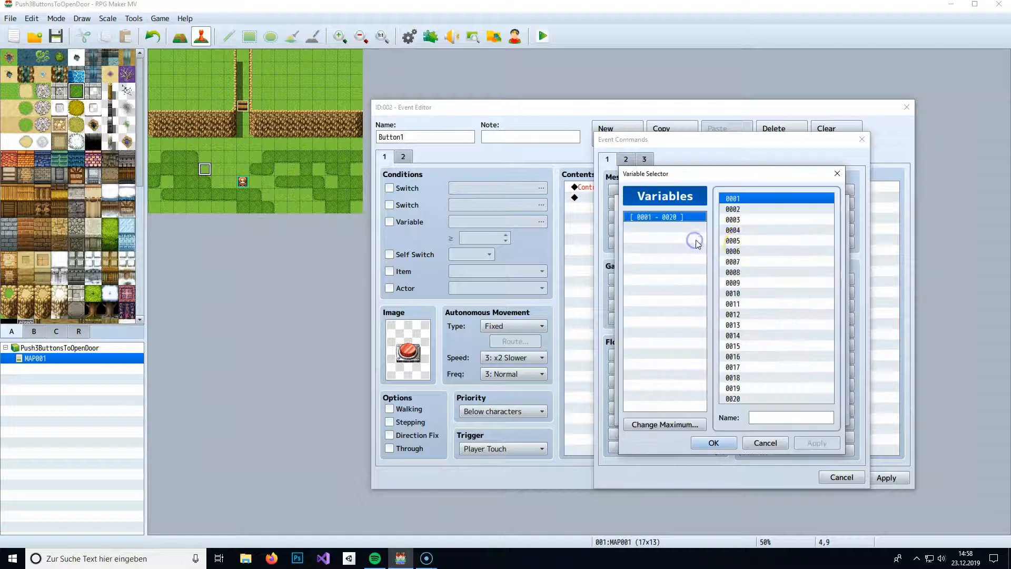
click(768, 415)
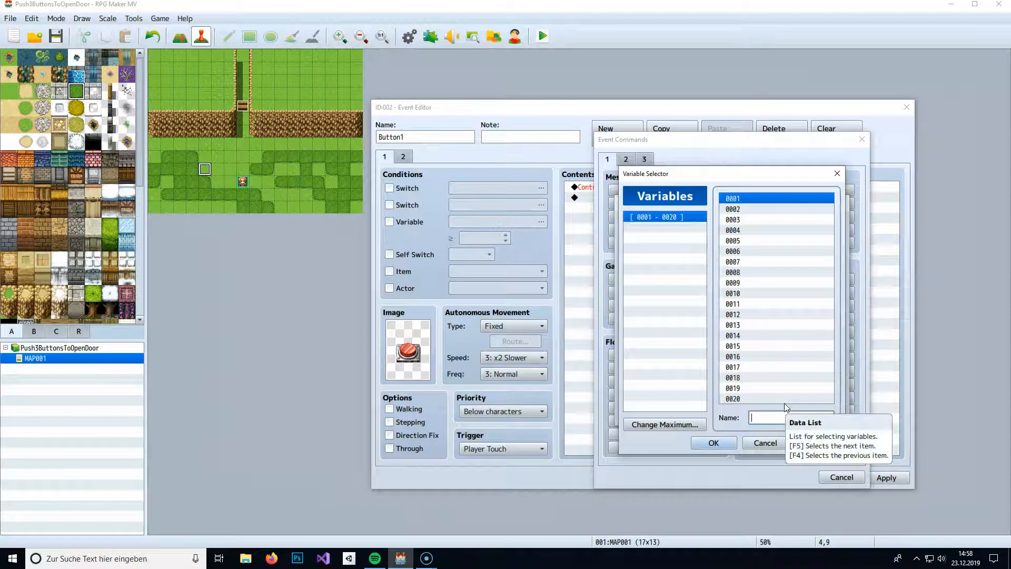
text(DoorCounter)
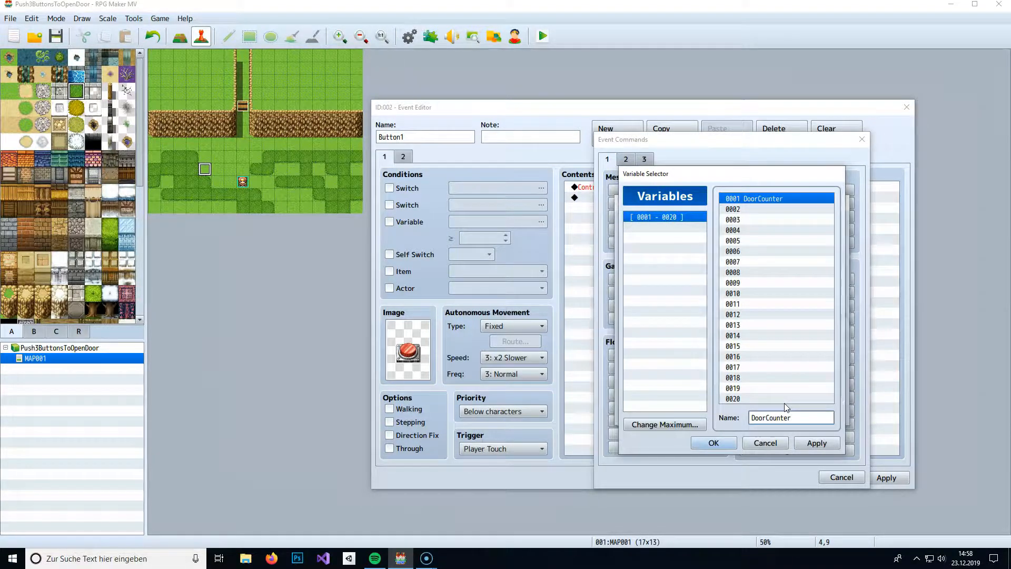
key(Return)
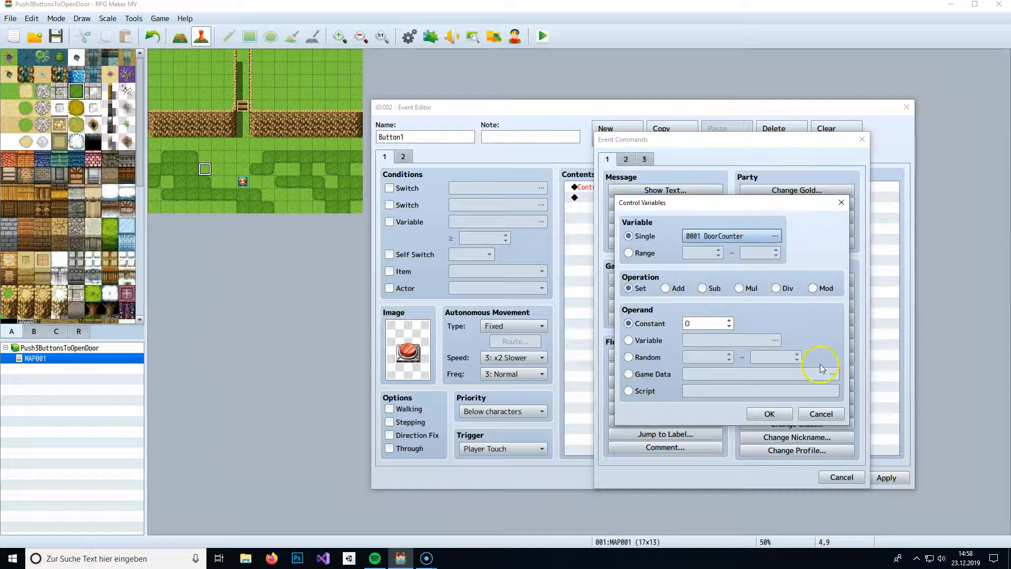
Make the Control Variables command add a constant of 1 to DoorCounter and confirm it
click(665, 288)
double_click(698, 324)
text(1)
click(770, 414)
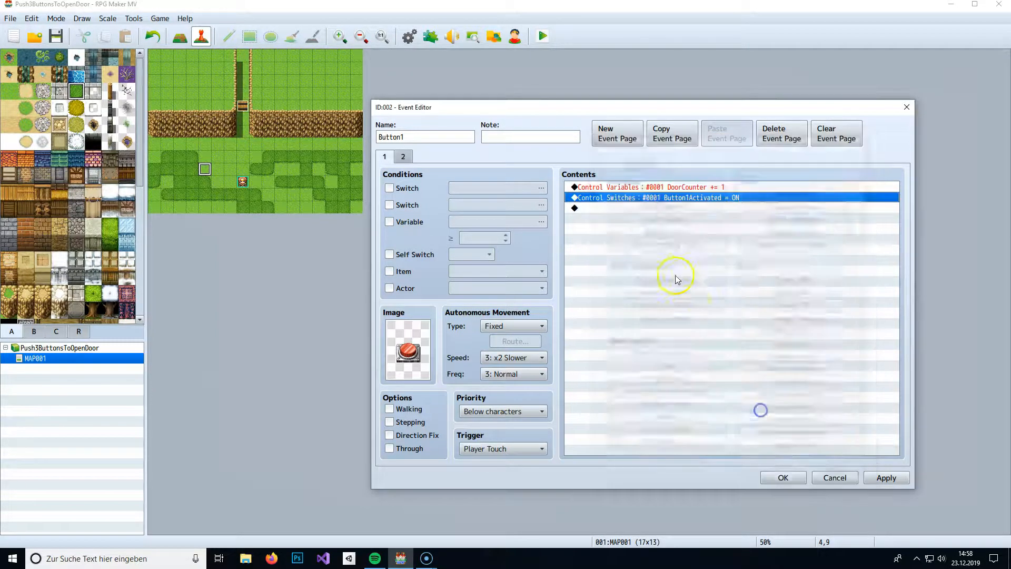
Check the commands and settings on both of Button1's pages and accept the event
double_click(638, 189)
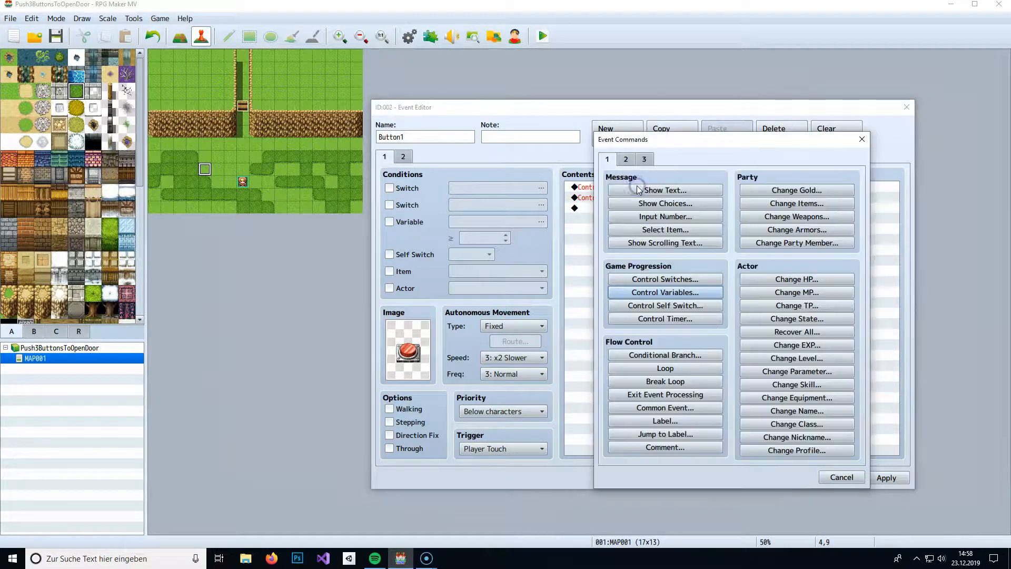
click(861, 136)
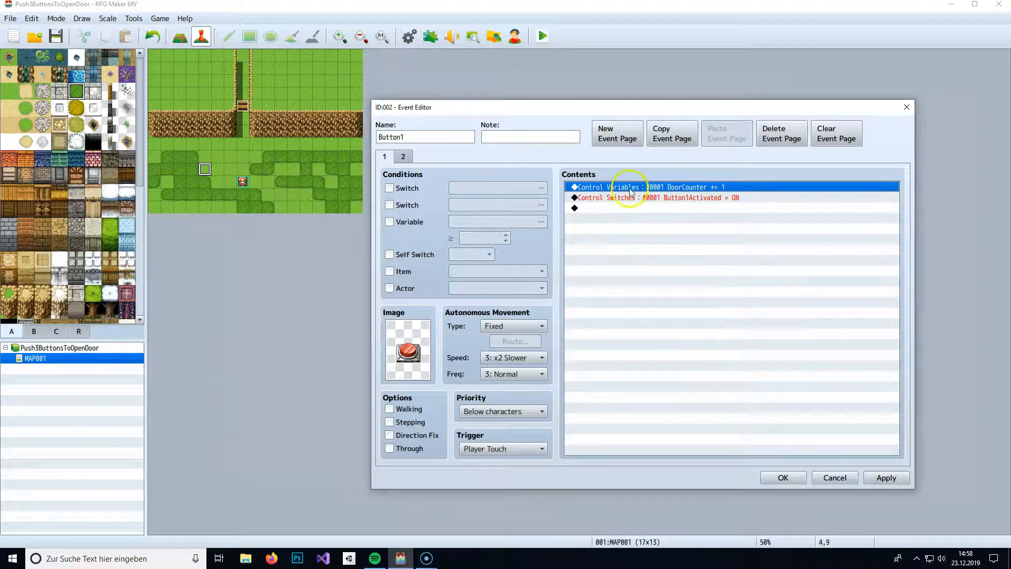
click(646, 198)
click(649, 188)
click(648, 199)
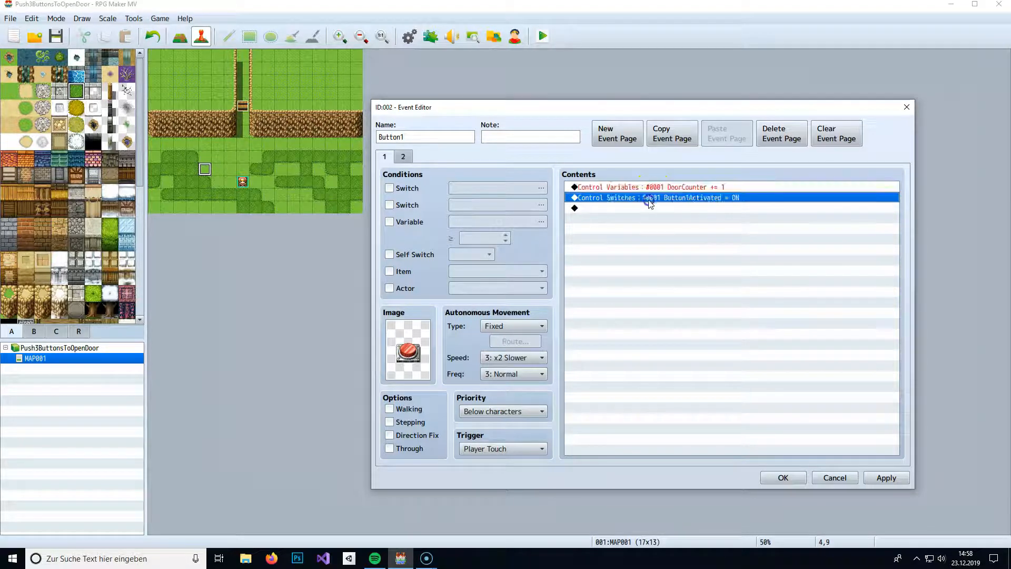
click(404, 156)
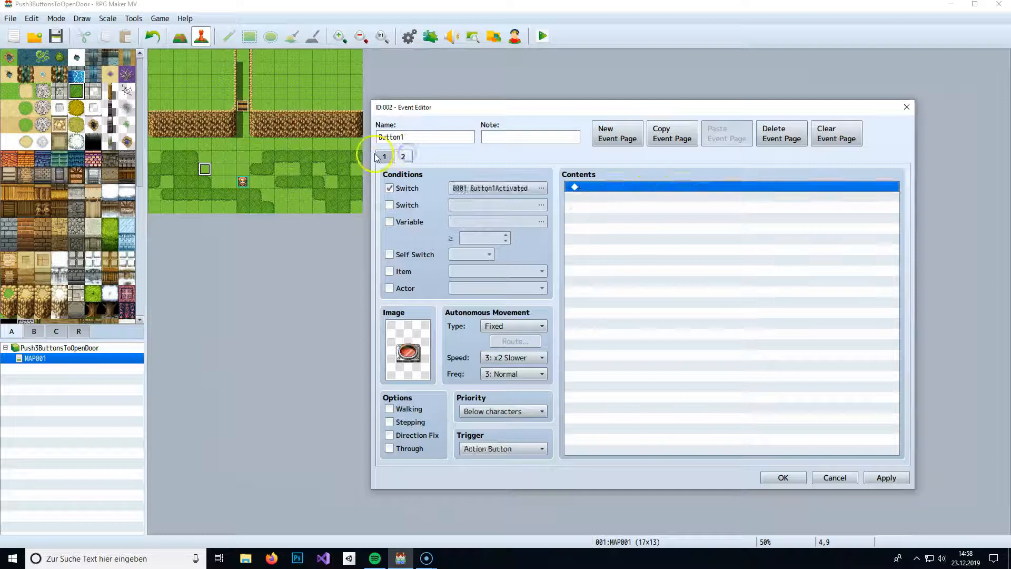
click(383, 157)
click(783, 478)
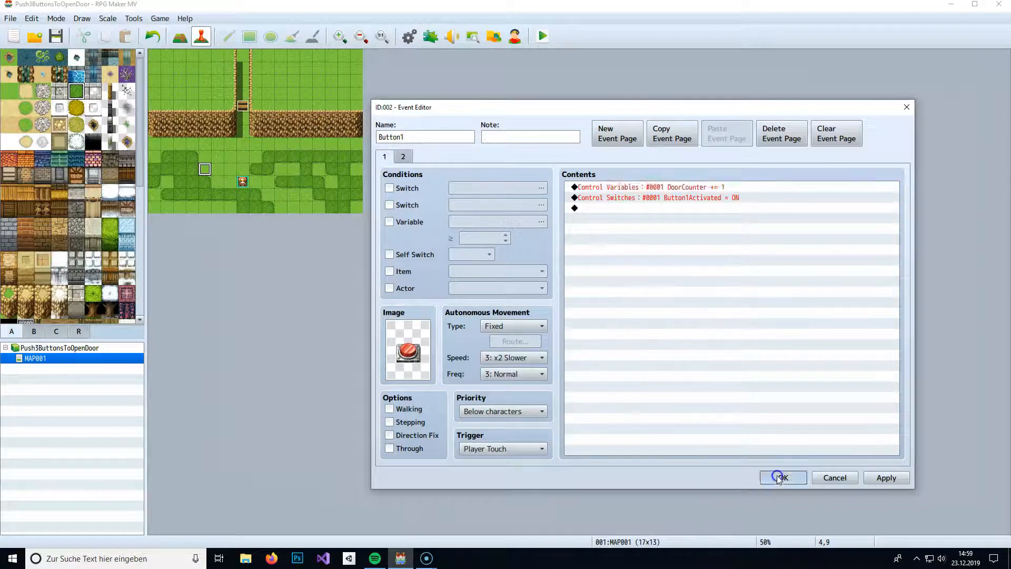
Copy Button1 and paste it on map tile 7,9 and again a few tiles farther east in the same row
click(204, 160)
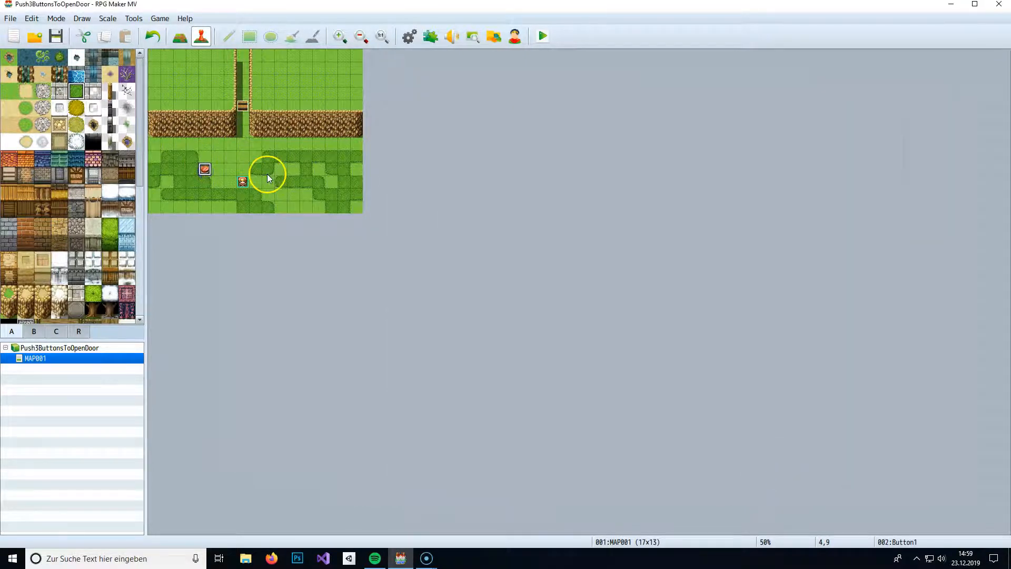
click(243, 169)
key(ctrl+v)
click(281, 168)
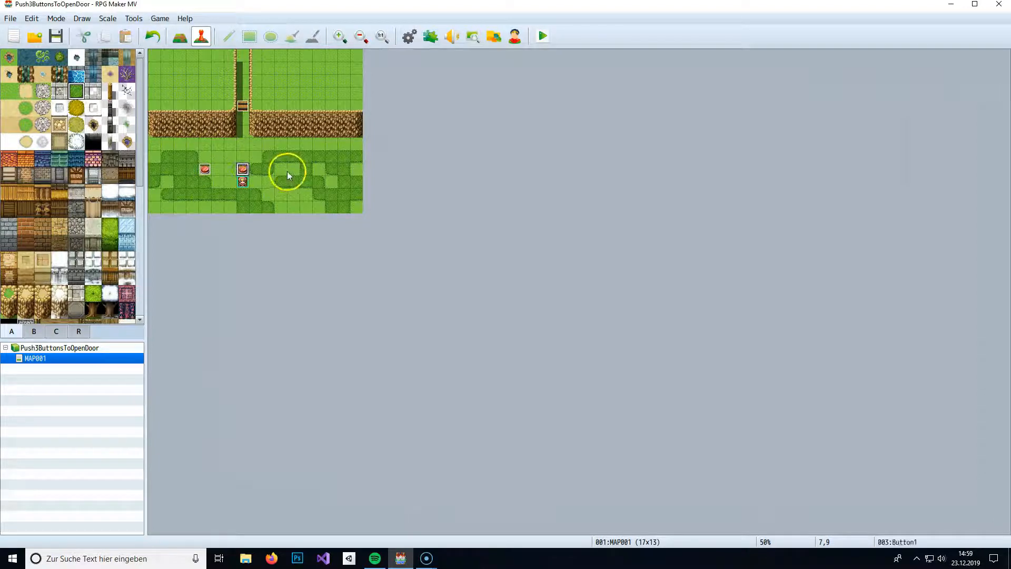
key(ctrl+v)
In the copied button at 7,9, edit the first page's Control Switches command to use switch 0002
click(247, 178)
double_click(243, 169)
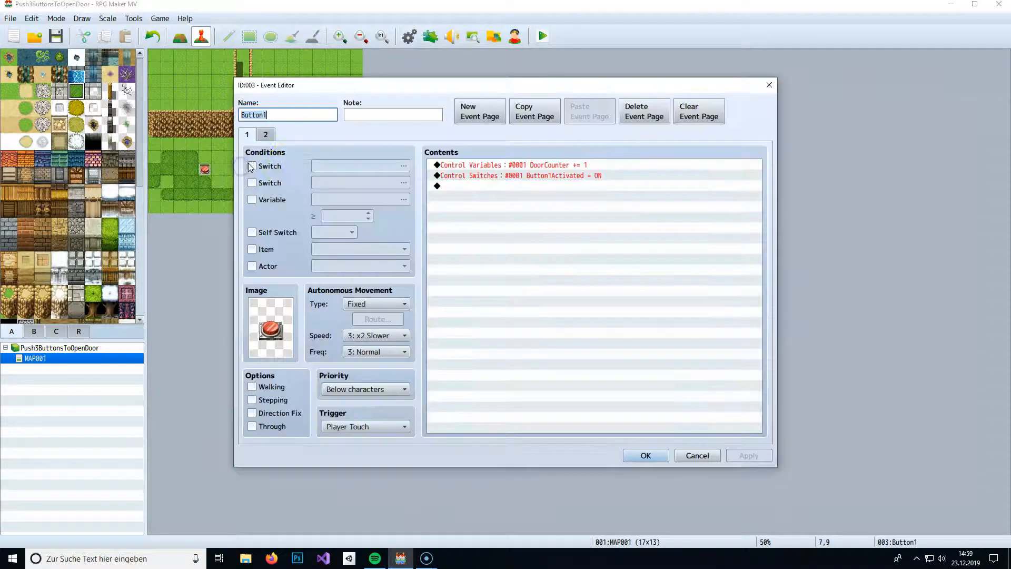
right_click(524, 175)
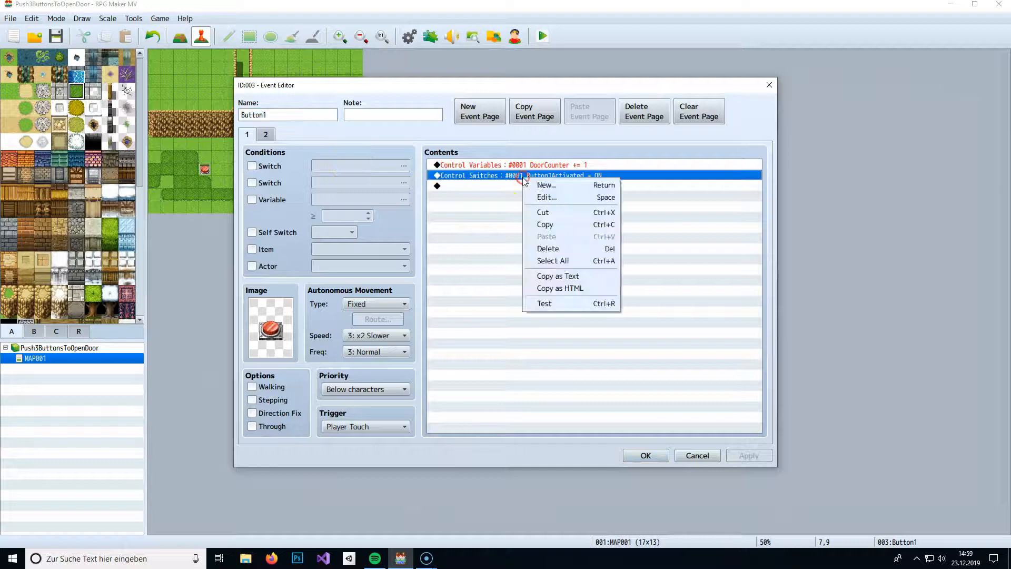
click(551, 198)
click(595, 266)
double_click(623, 188)
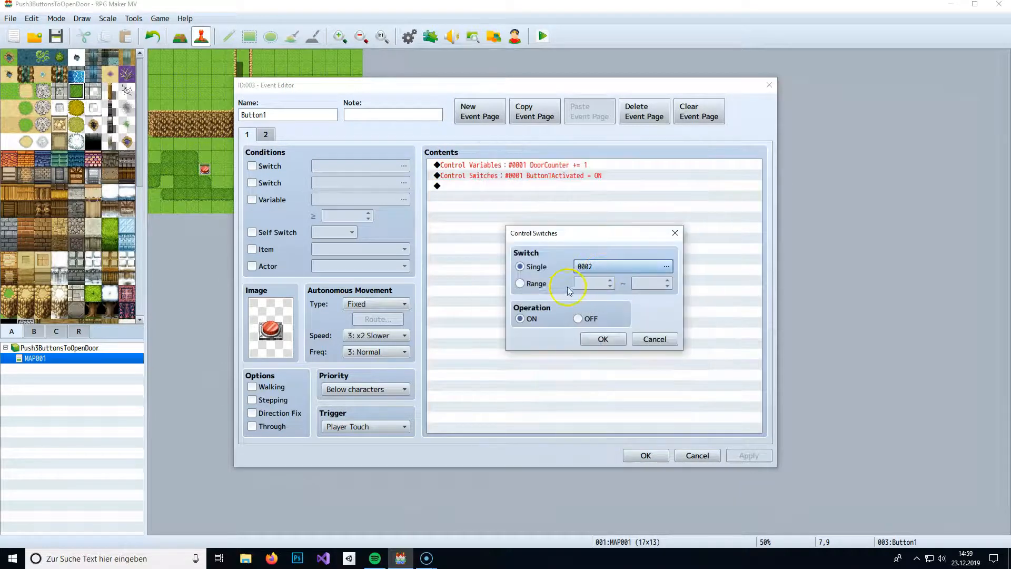
Name switch 0002 Button2Activated and switch 0003 Button3Activated
click(584, 266)
click(615, 398)
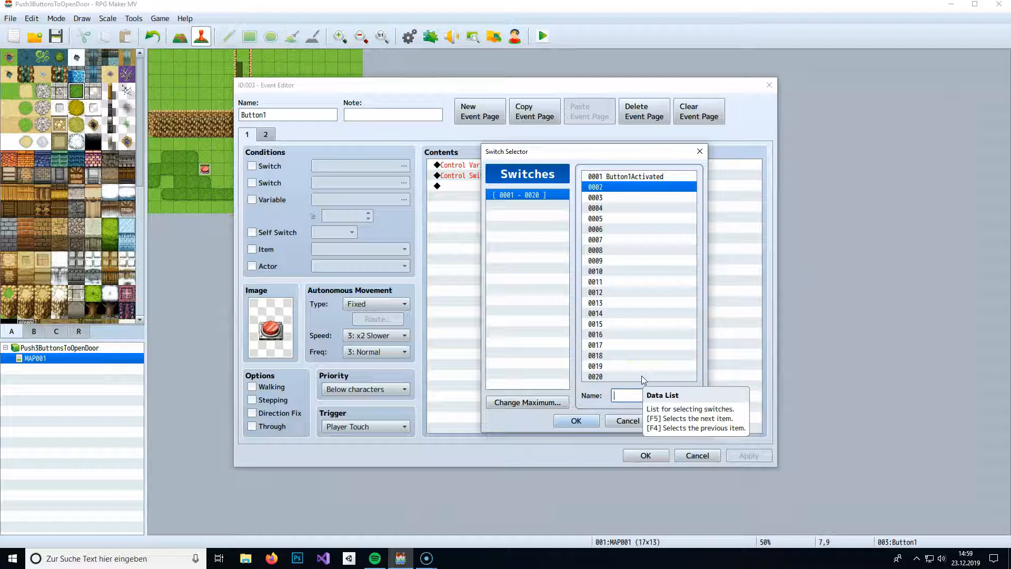
text(B)
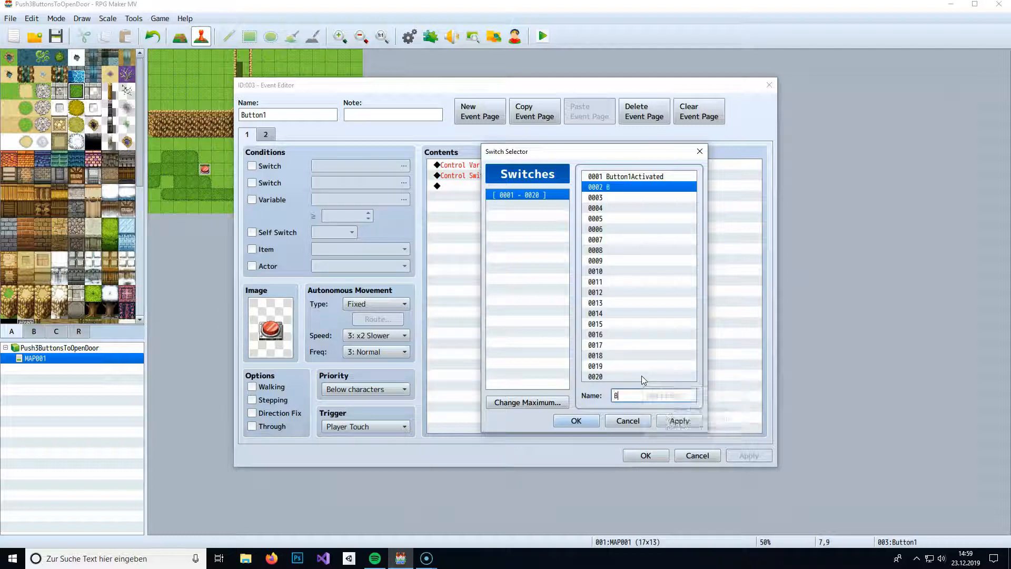
text(utton2A)
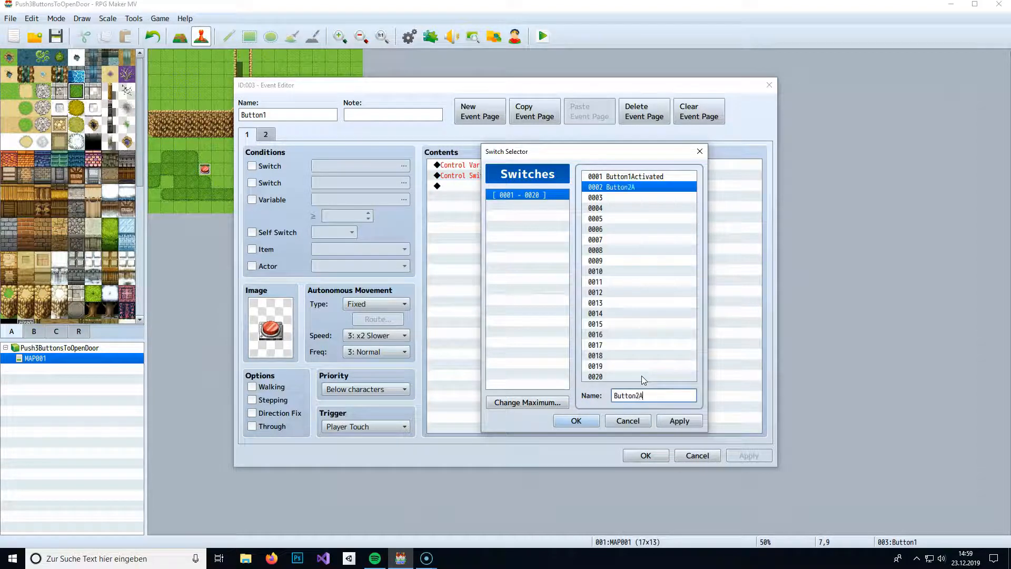
text(ctivated)
click(607, 197)
click(628, 397)
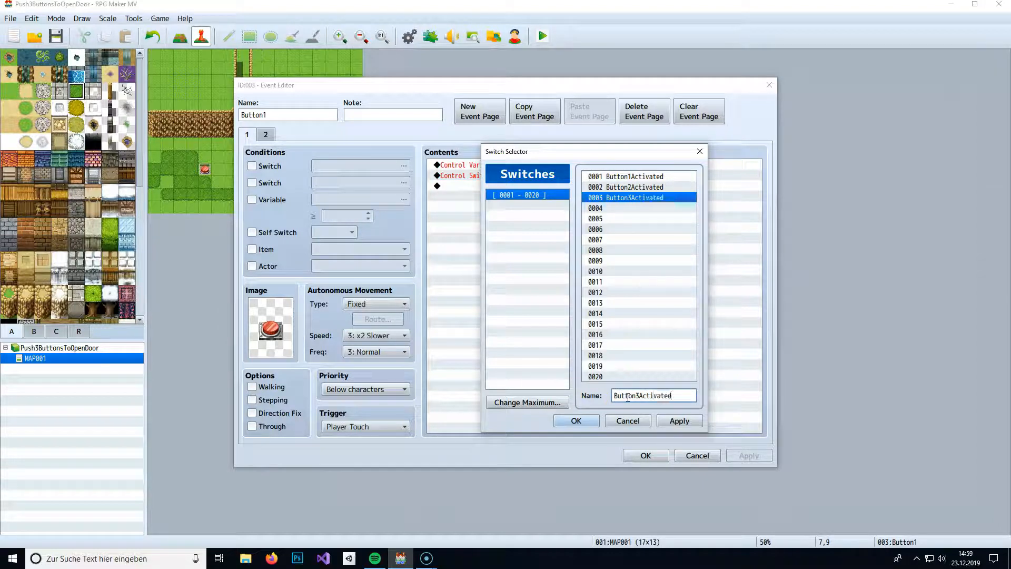
Choose switch 0002 Button2Activated for the middle button's command and confirm it with the ON operation
click(635, 187)
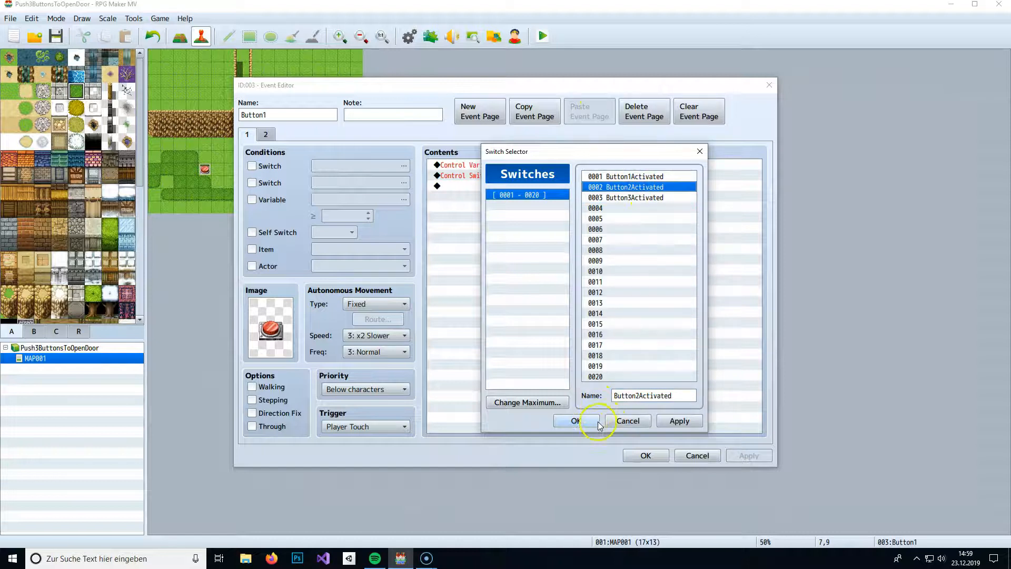
click(576, 421)
click(600, 339)
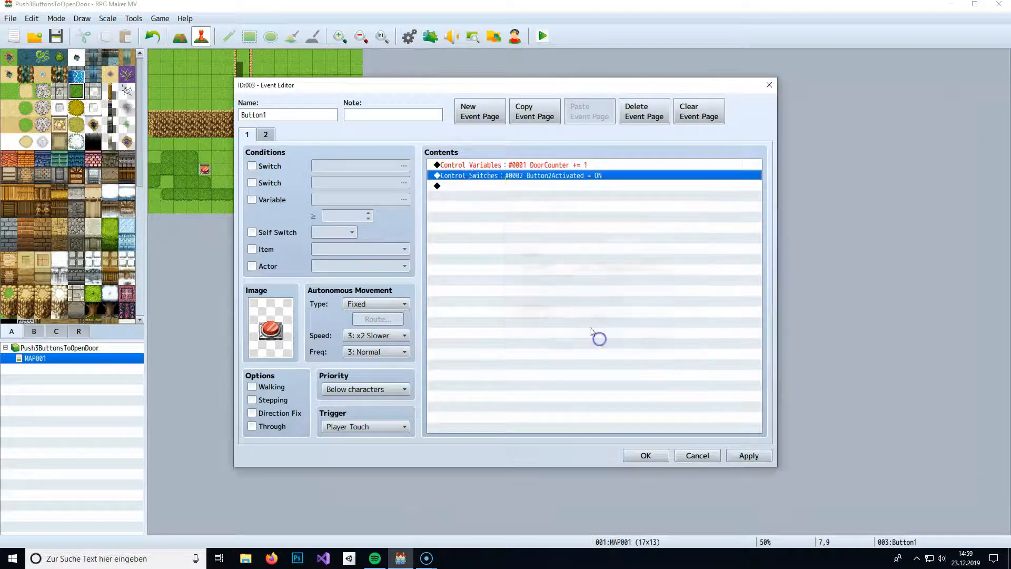
Set the second page's switch condition of the button at 7,9 to 0002 Button2Activated and save the event
click(270, 136)
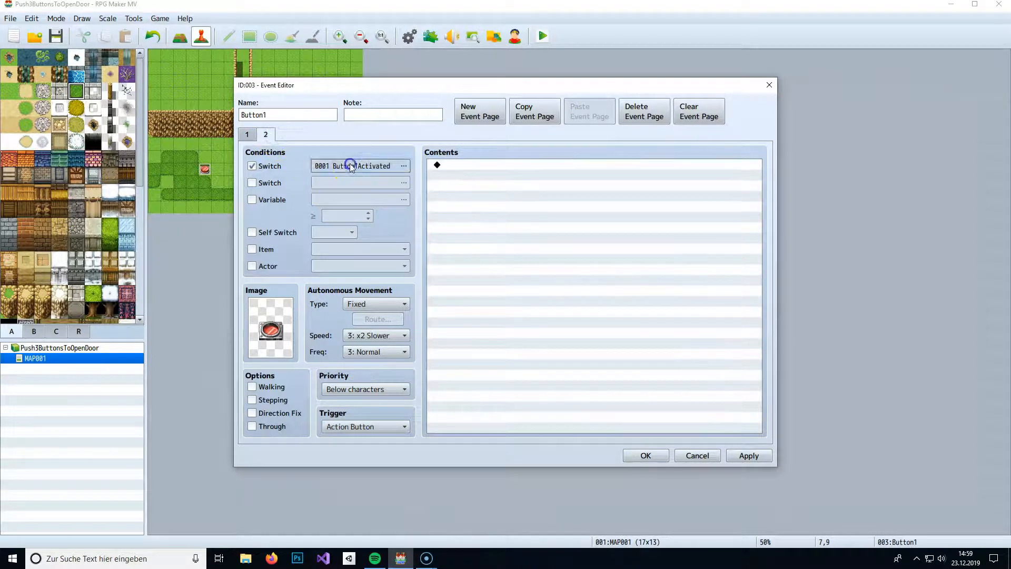
click(348, 165)
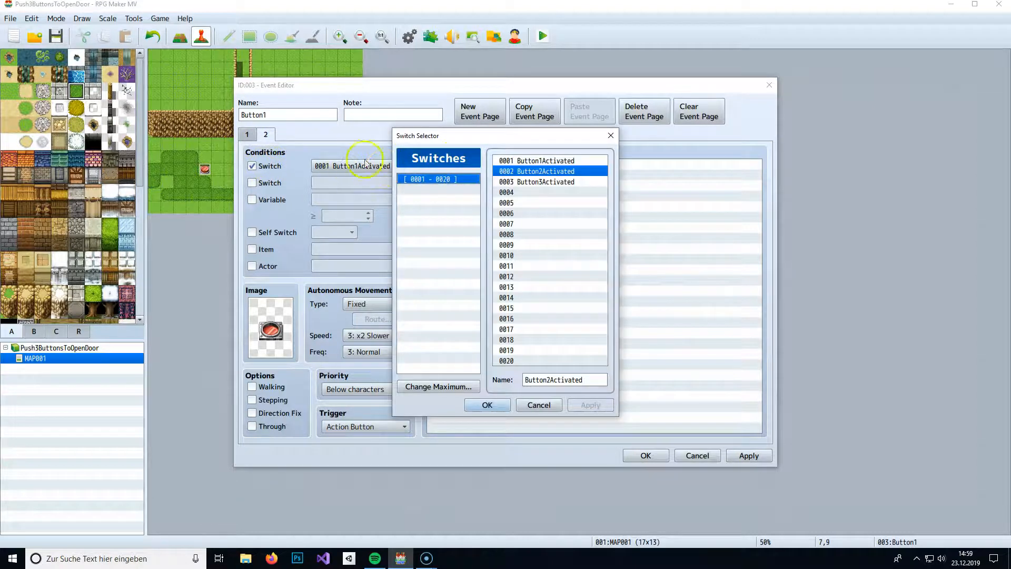
double_click(548, 171)
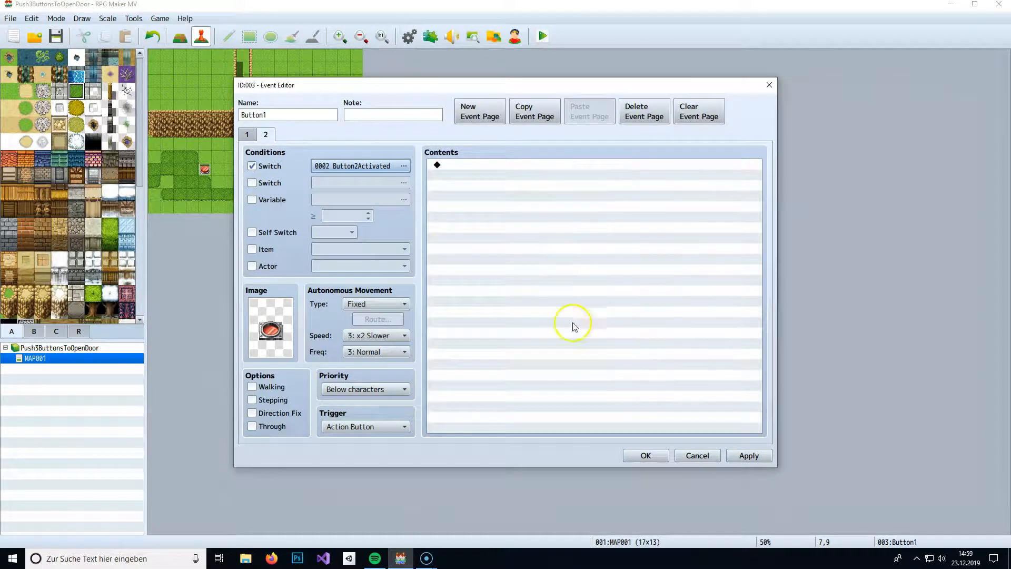
click(646, 455)
In the button at 10,9, change the first page's Control Switches command to turn 0003 Button3Activated ON
click(280, 169)
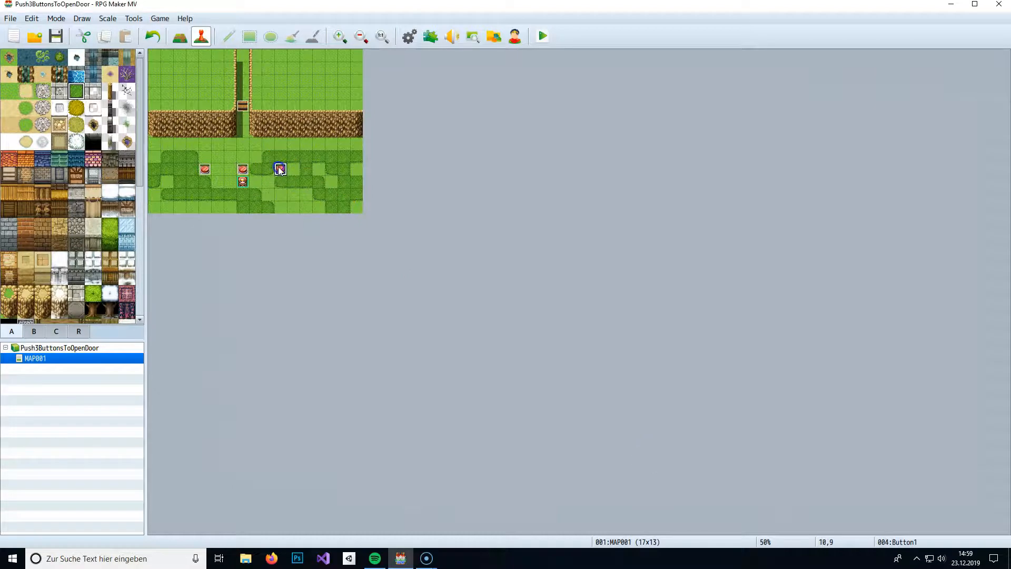
double_click(280, 169)
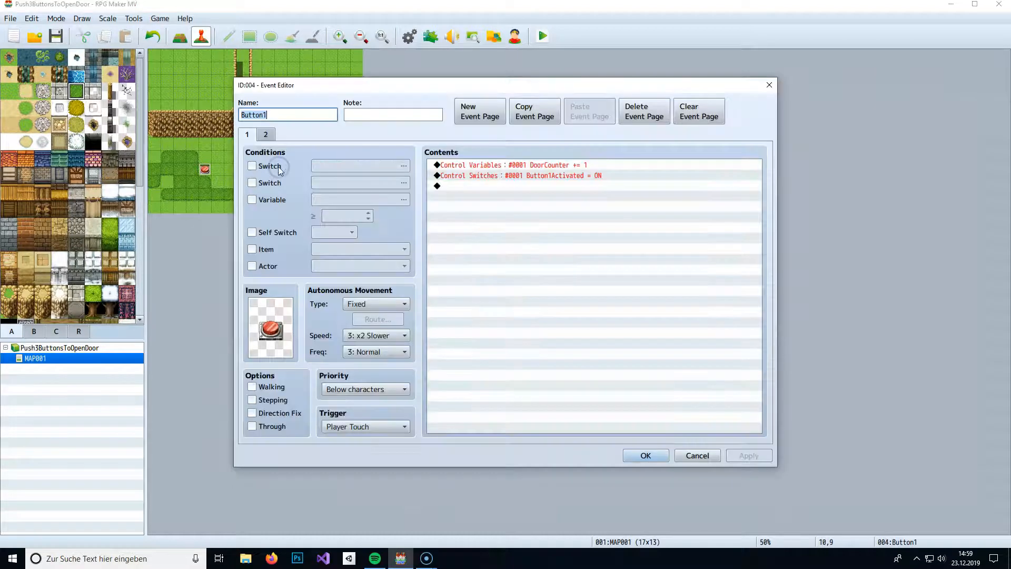
click(509, 178)
right_click(506, 174)
click(530, 197)
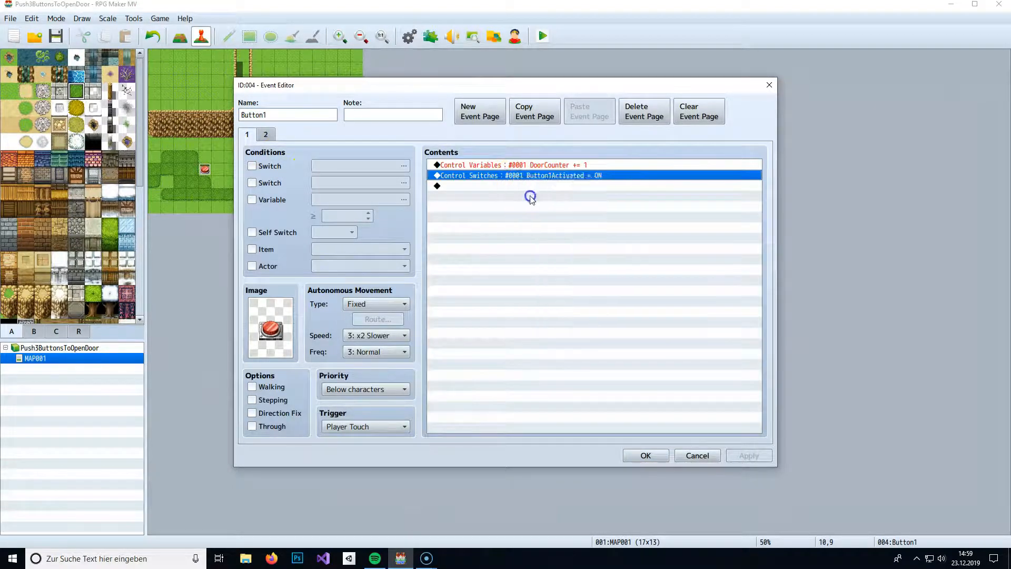
click(600, 267)
double_click(632, 198)
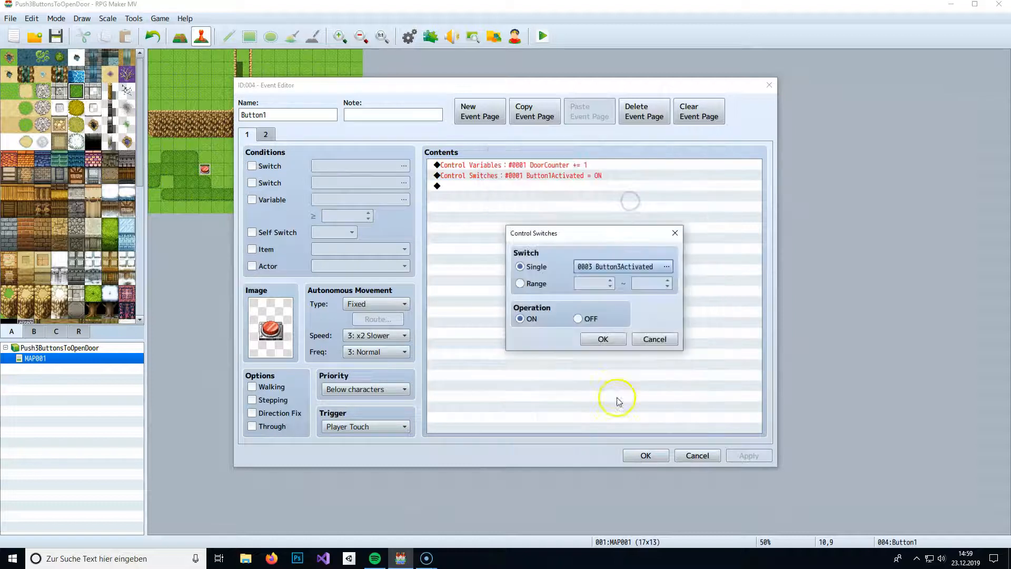
click(603, 339)
Set the second page's switch condition of the button at 10,9 to 0003 Button3Activated and save the event
click(266, 134)
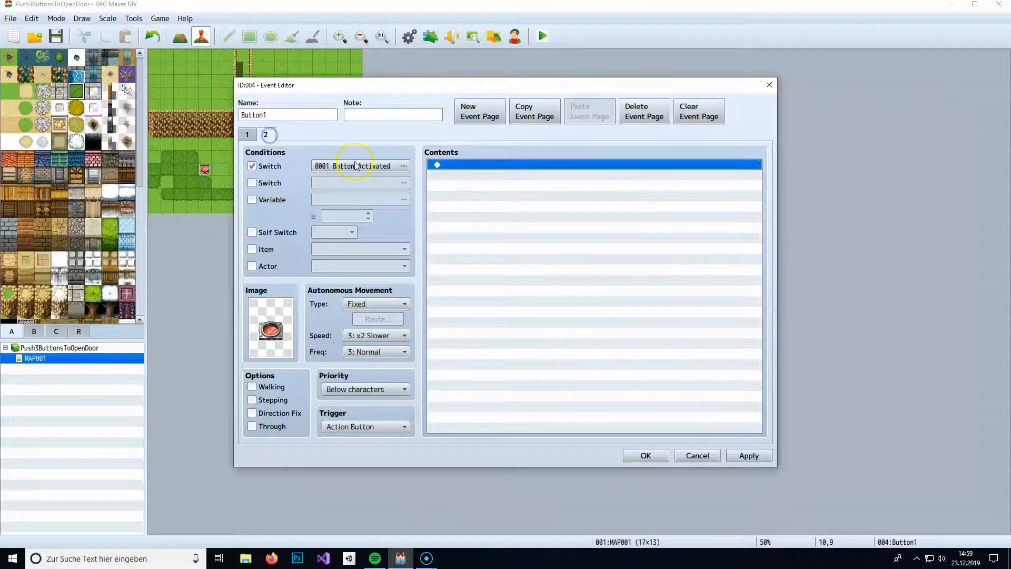
click(356, 166)
double_click(532, 182)
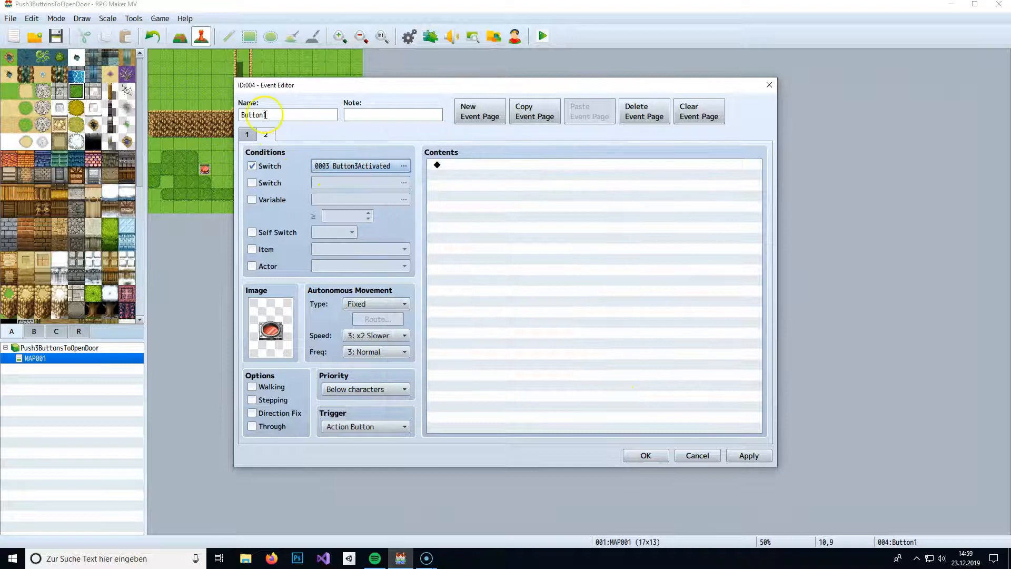
click(646, 455)
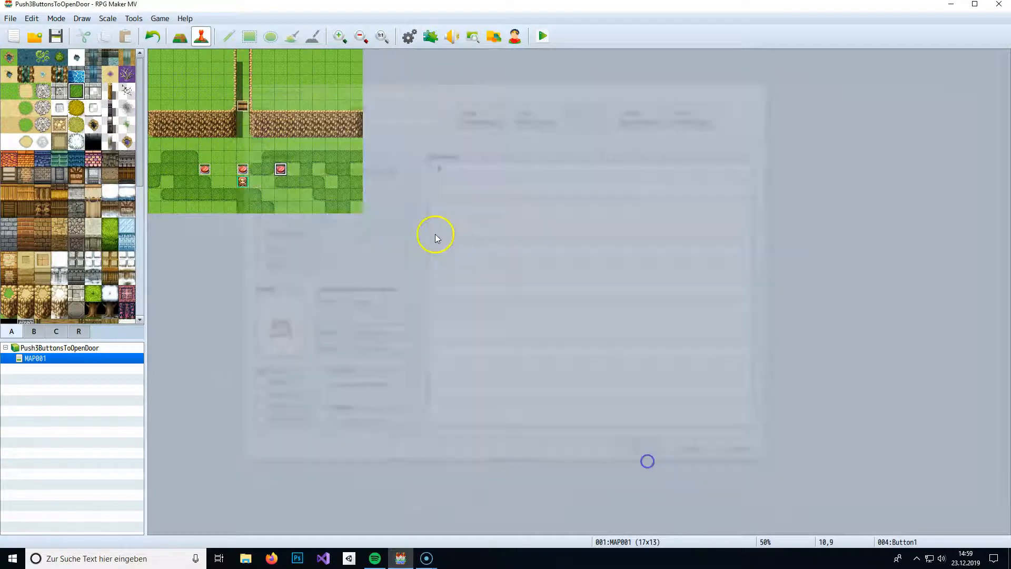
Rename the middle button event at 7,9 as Button2
double_click(243, 169)
key(BackSpace)
text(2)
click(658, 454)
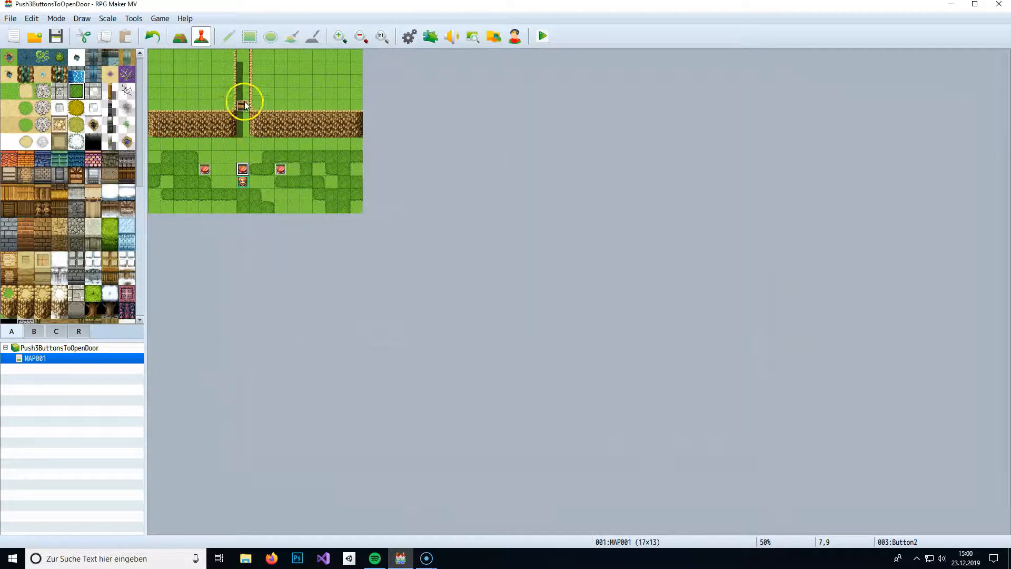
Add a second page to the Door event and assign it an empty cell below the lower wooden door in !Door1 as image
click(244, 109)
double_click(245, 109)
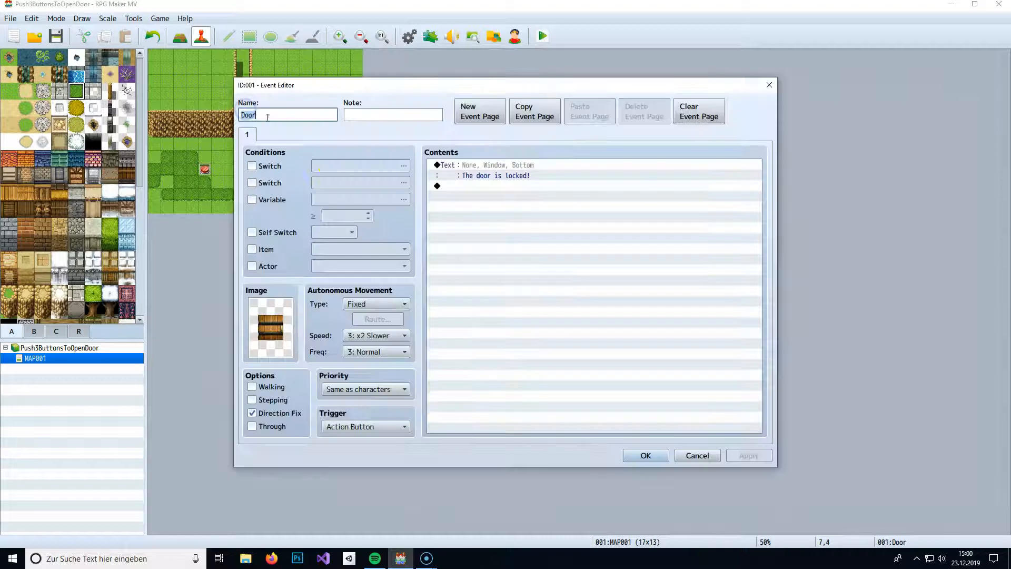
click(479, 109)
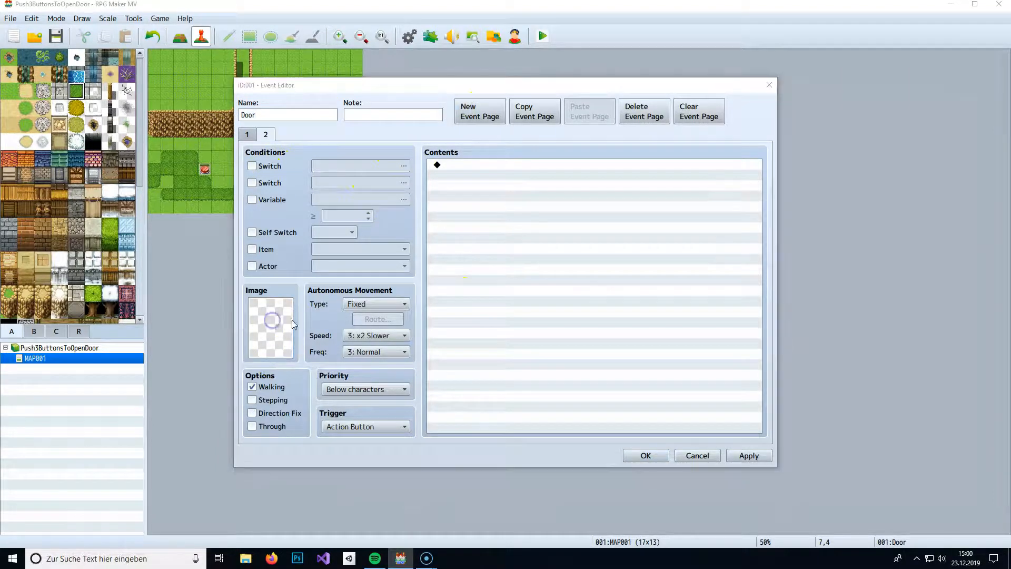
double_click(273, 324)
scroll(355, 302, down, 2)
scroll(382, 311, down, 1)
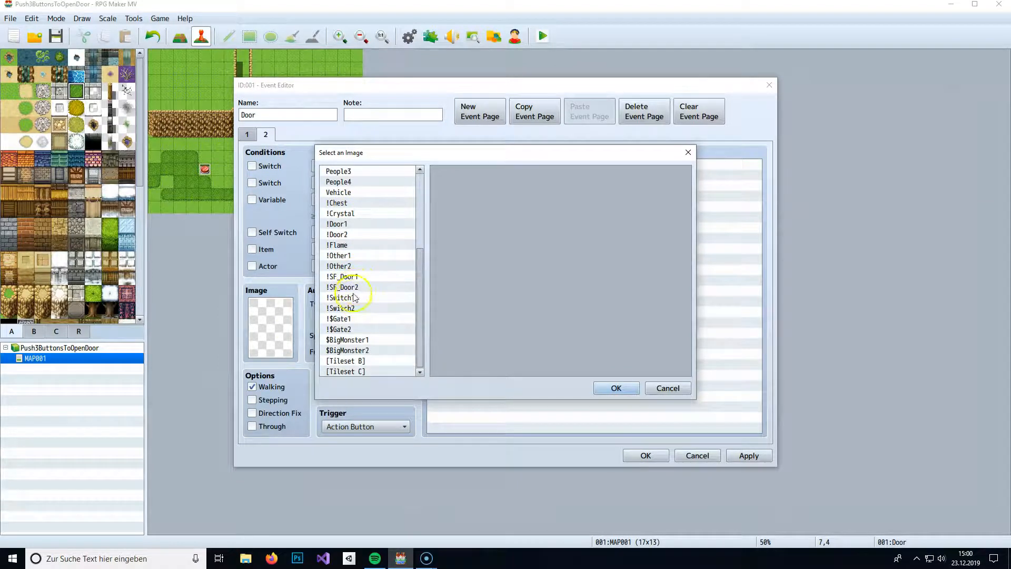
click(349, 225)
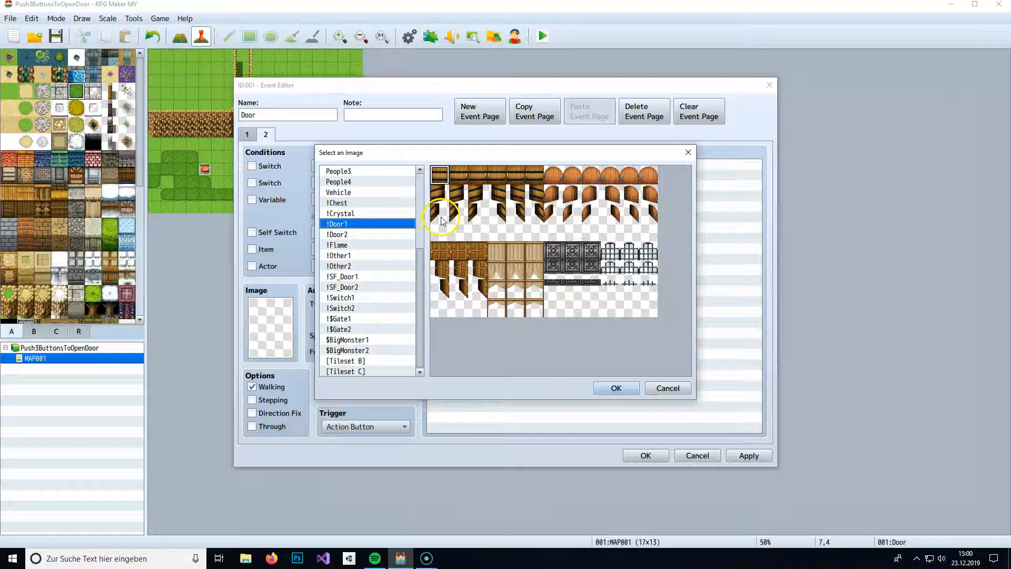
click(493, 220)
click(441, 312)
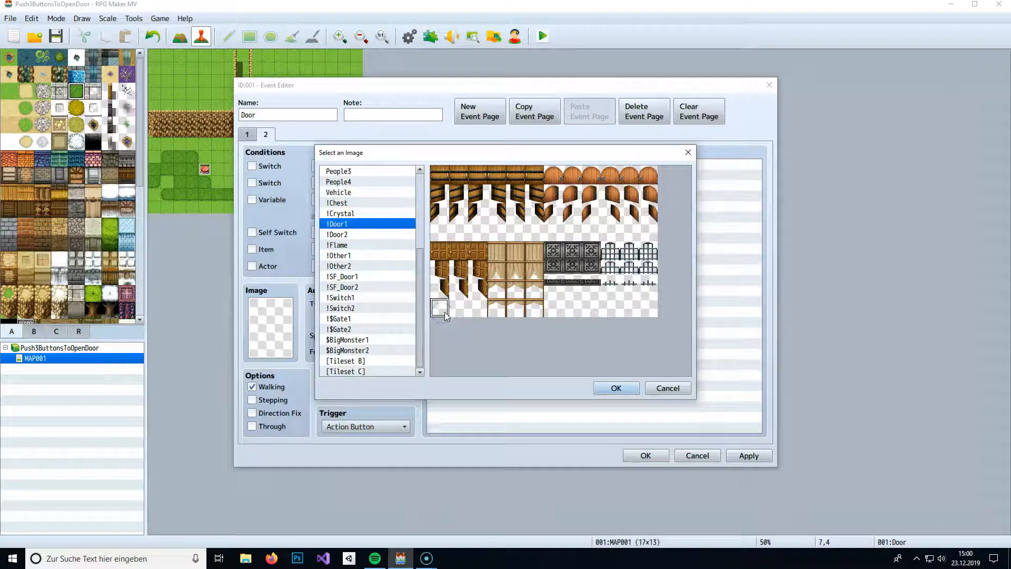
click(454, 310)
double_click(456, 312)
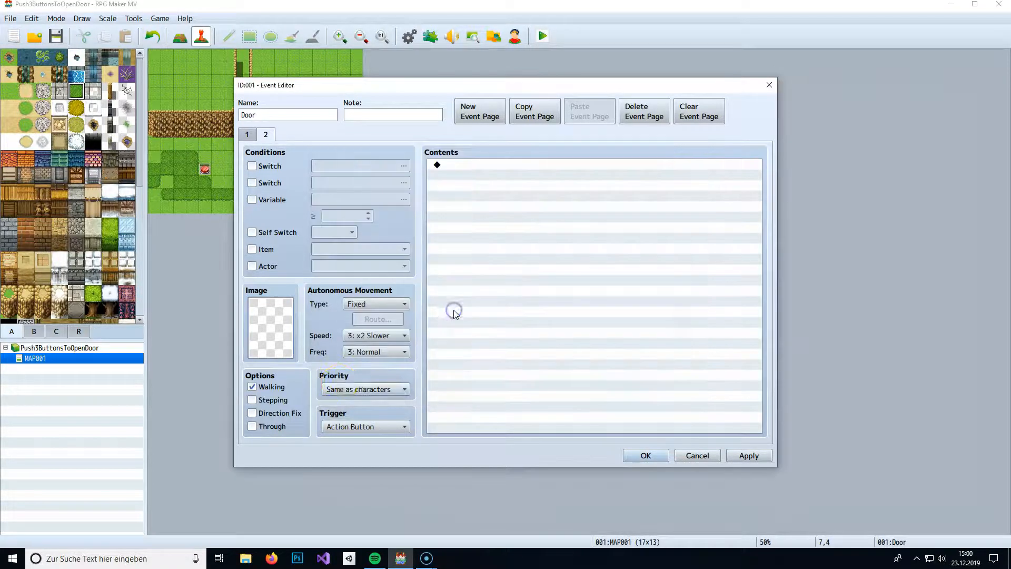
Disable Walking and enable Direction Fix on the door's second page, keeping the empty !Door1 cell as its image
click(270, 386)
click(264, 415)
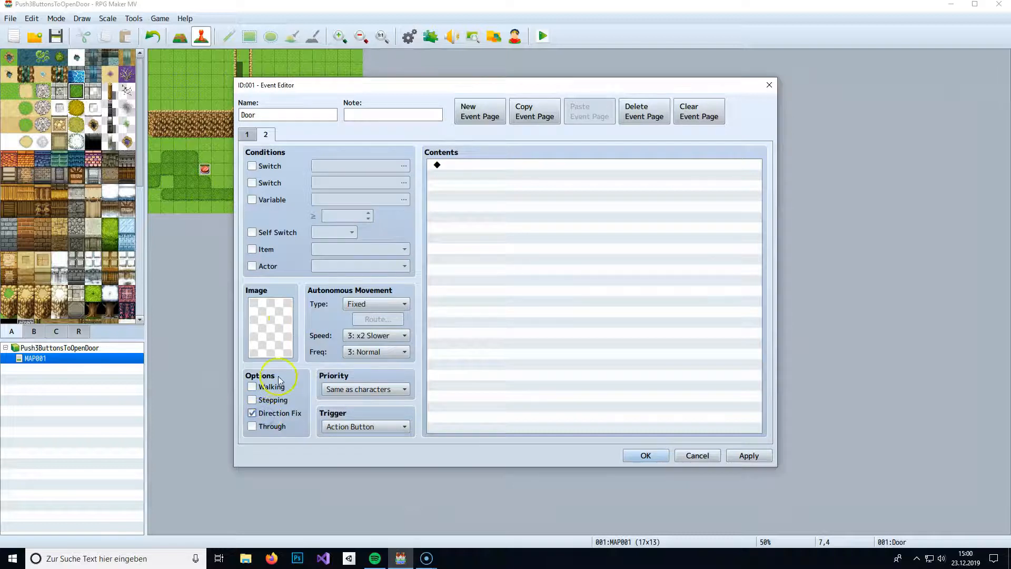
double_click(270, 343)
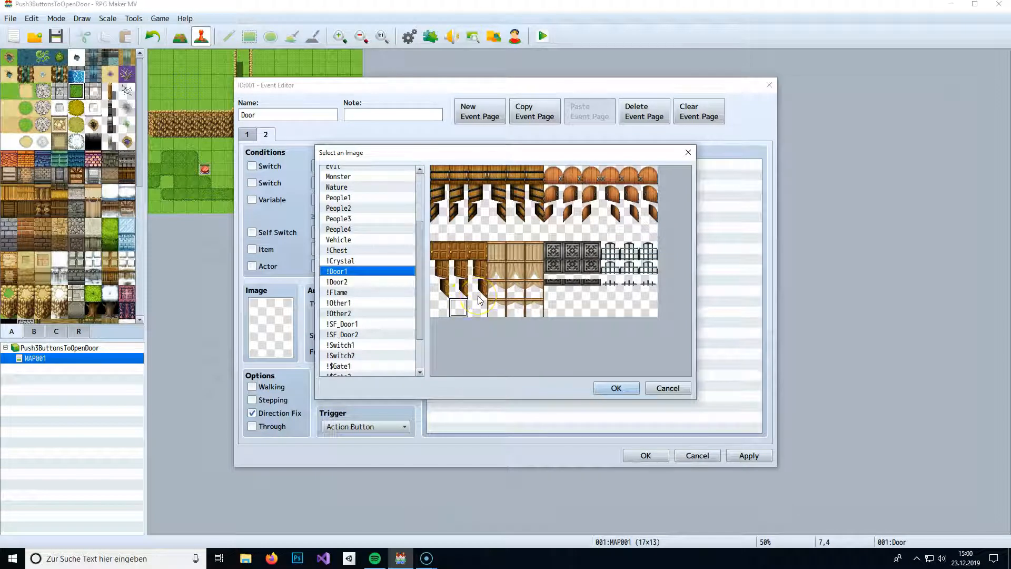
click(616, 390)
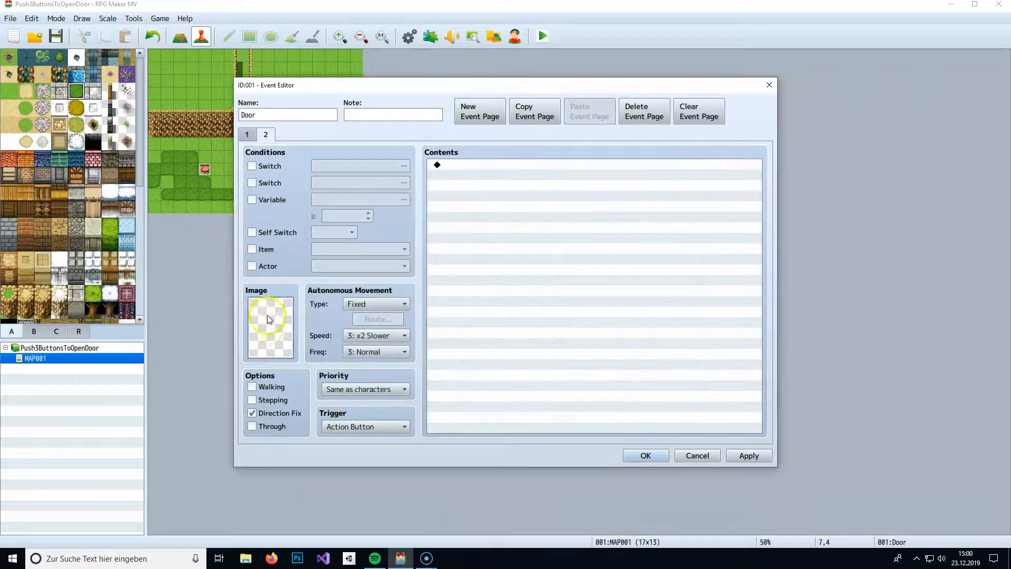
double_click(260, 329)
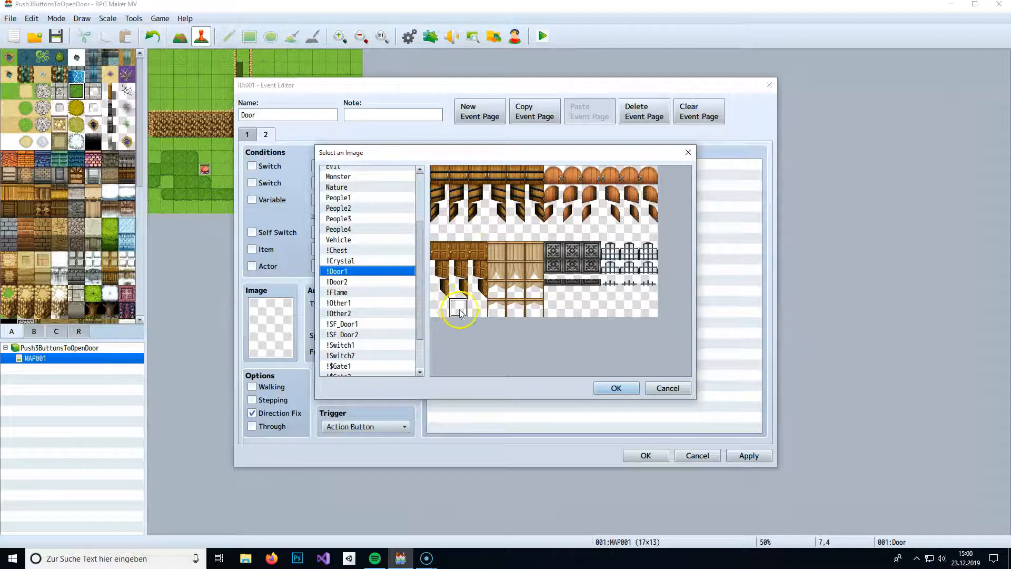
double_click(459, 309)
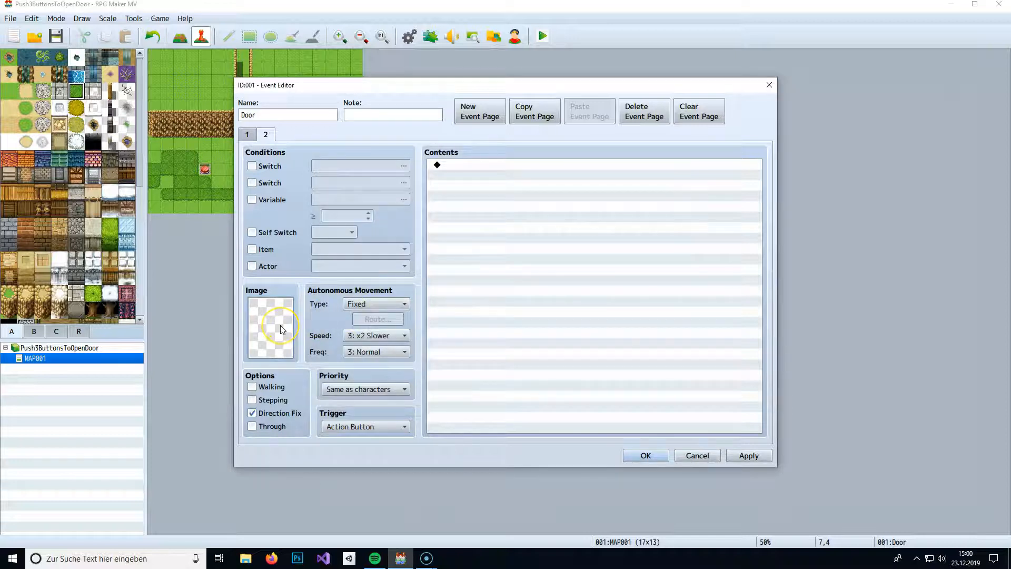
click(340, 234)
click(251, 134)
click(266, 135)
click(251, 166)
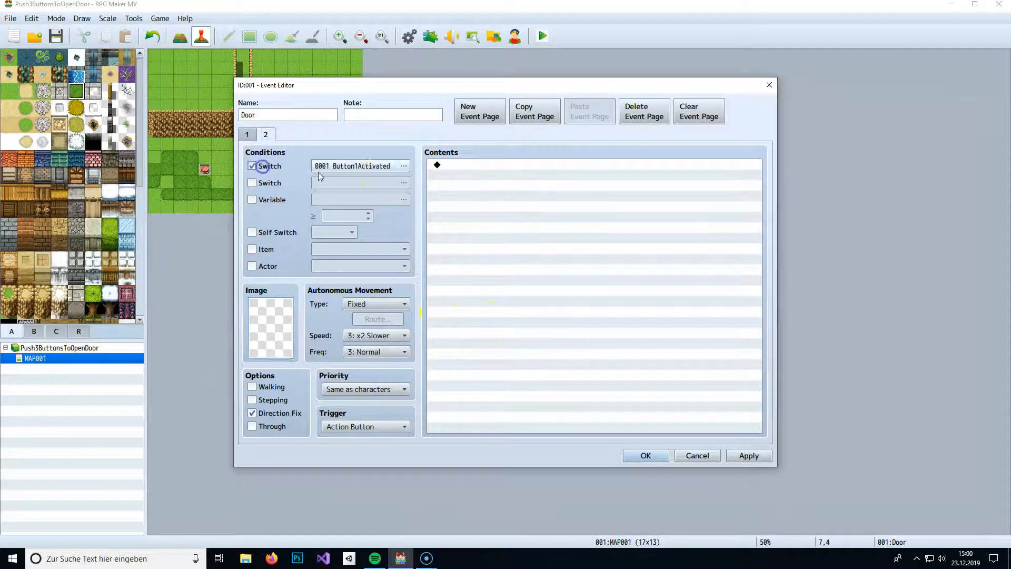
click(376, 161)
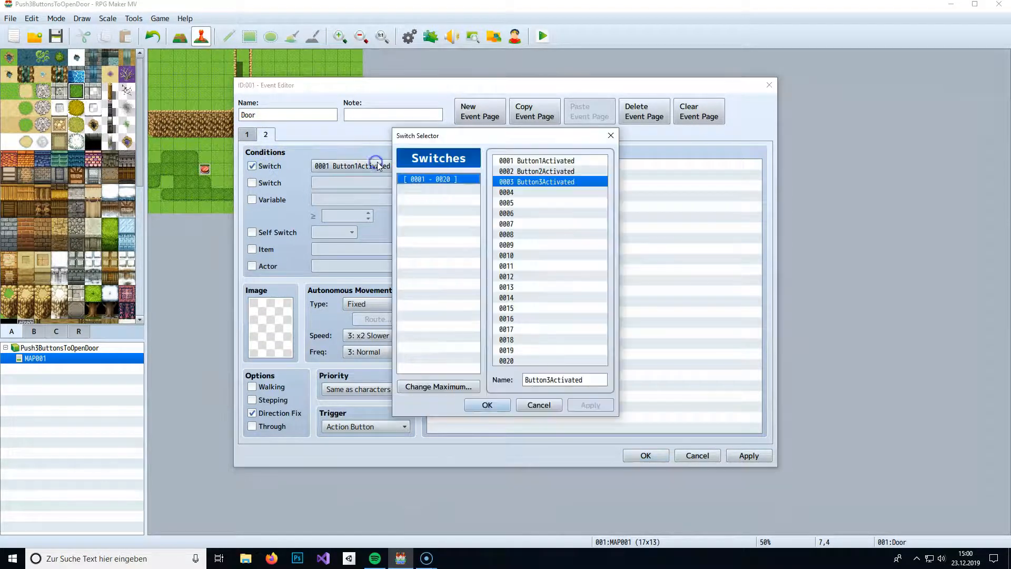
click(540, 405)
click(252, 166)
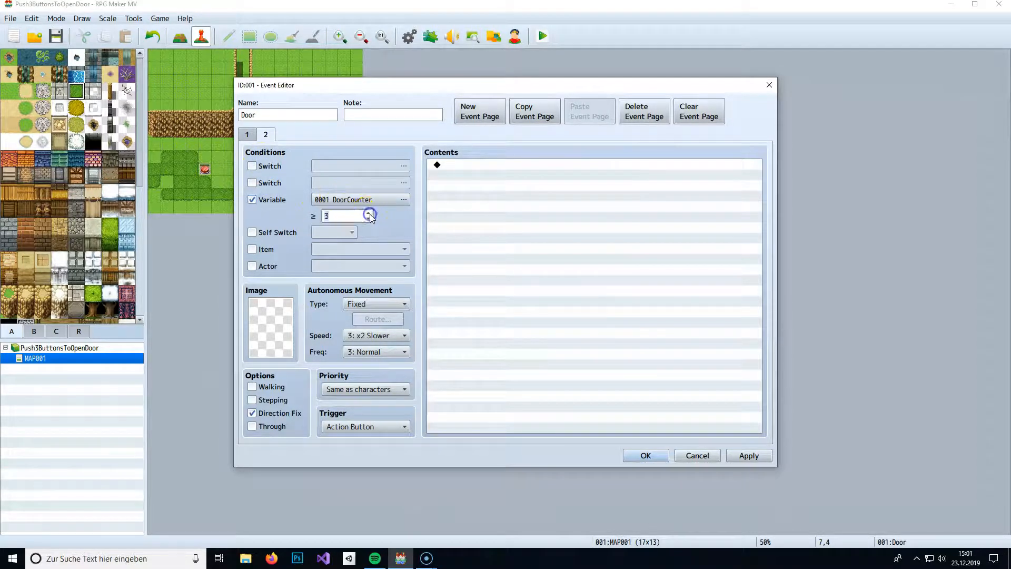
Make the door's second page require variable 0001 DoorCounter ≥ 3 and save the event
click(317, 224)
click(344, 216)
click(647, 454)
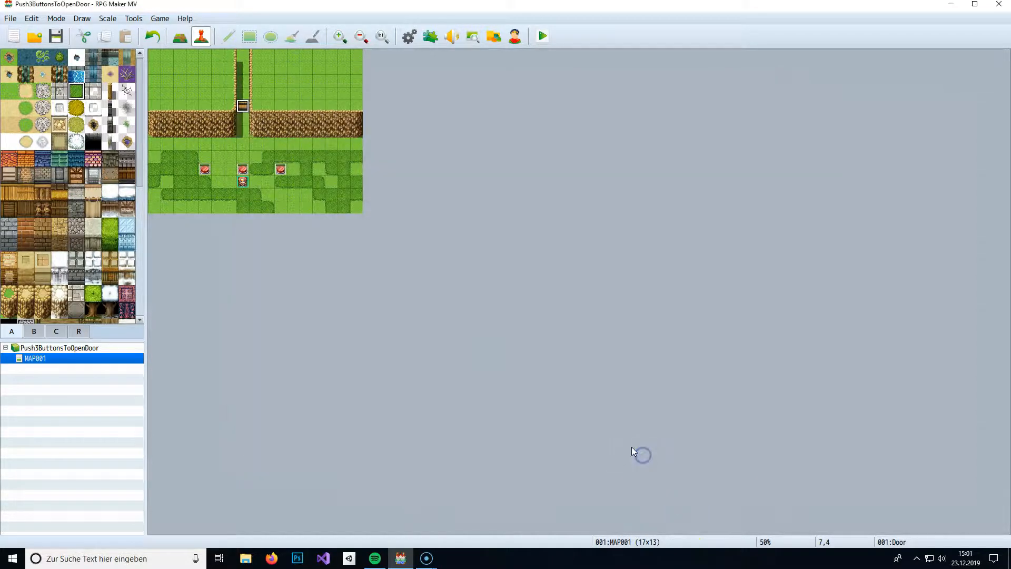
Reopen the Door event and check the condition and image on its second page
double_click(242, 105)
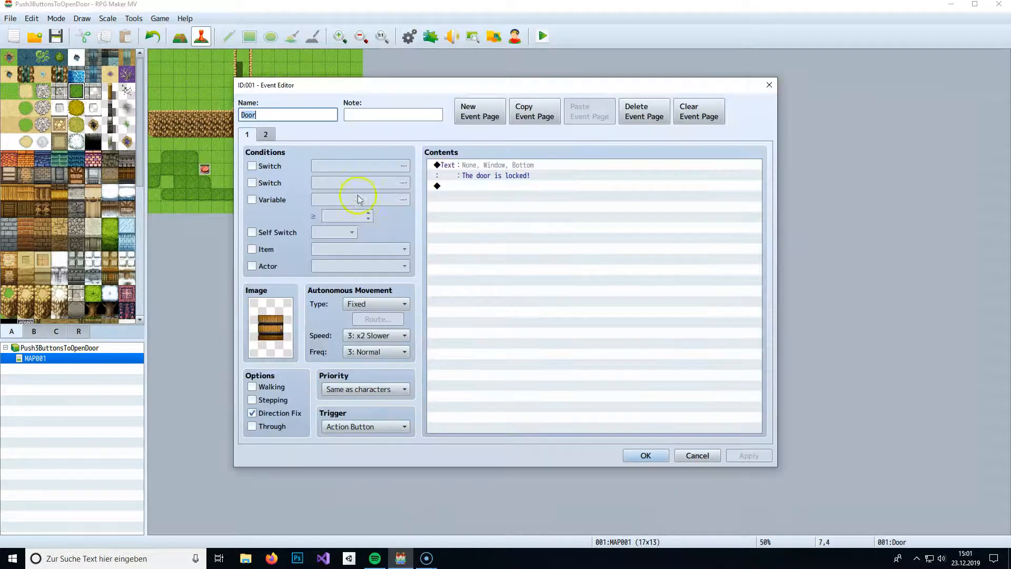
click(266, 134)
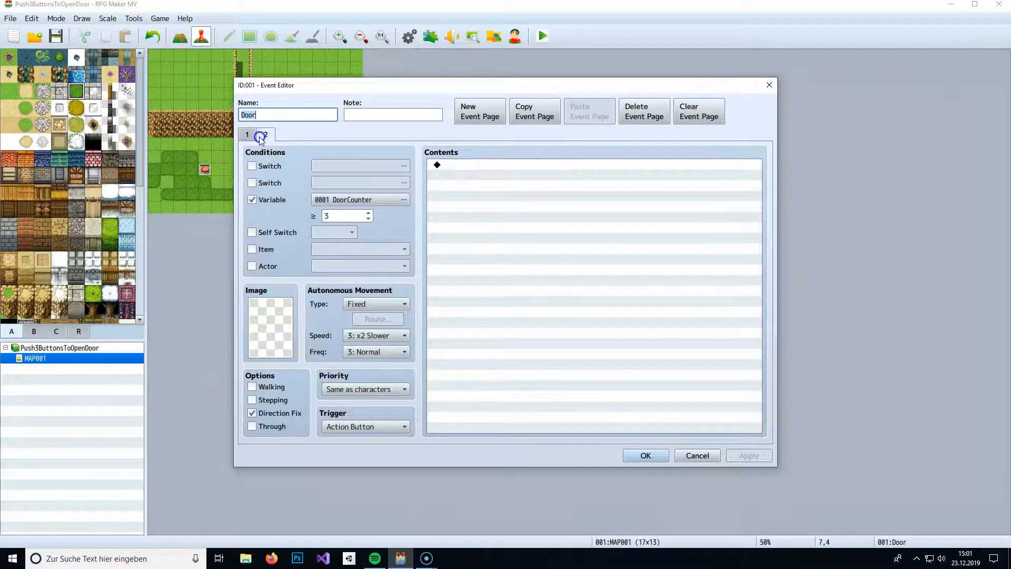
click(645, 455)
Start a playtest with a new game and walk the party onto the westernmost button
click(540, 36)
click(468, 291)
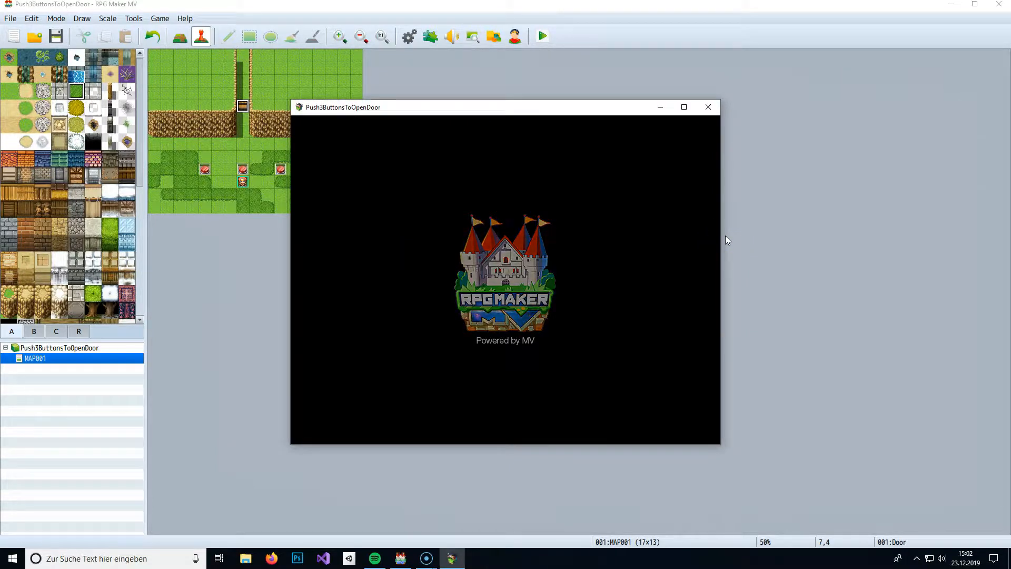
key(Return)
key(Down)
key(Left)
key(Left)
key(Left)
key(Up)
key(Up)
key(Up)
key(Up)
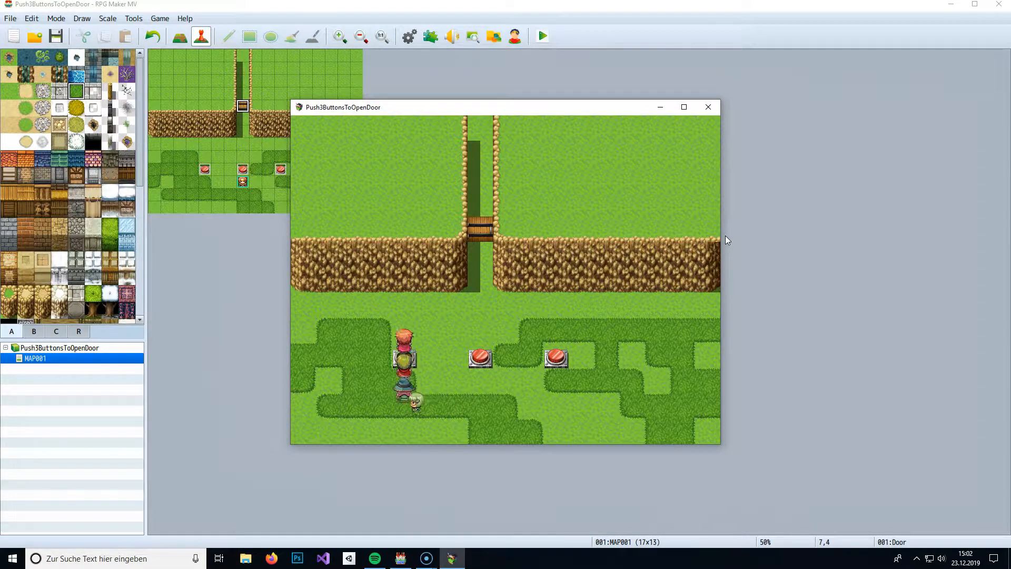
Walk the party around and back over the already pushed western button, heading toward the middle one
key(Right)
key(Right)
key(Down)
key(Down)
key(Left)
key(Left)
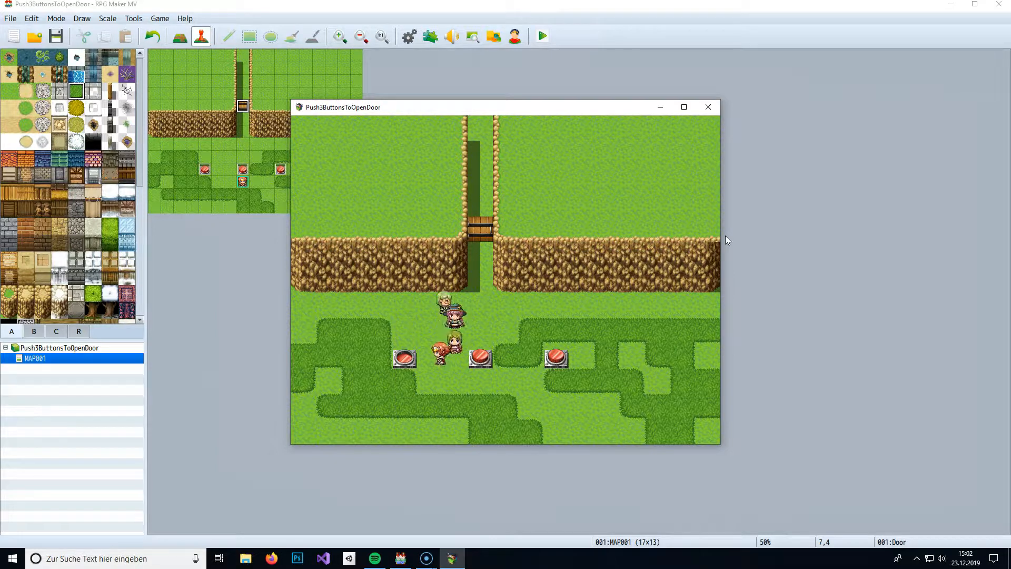
key(Right)
key(Right)
key(Right)
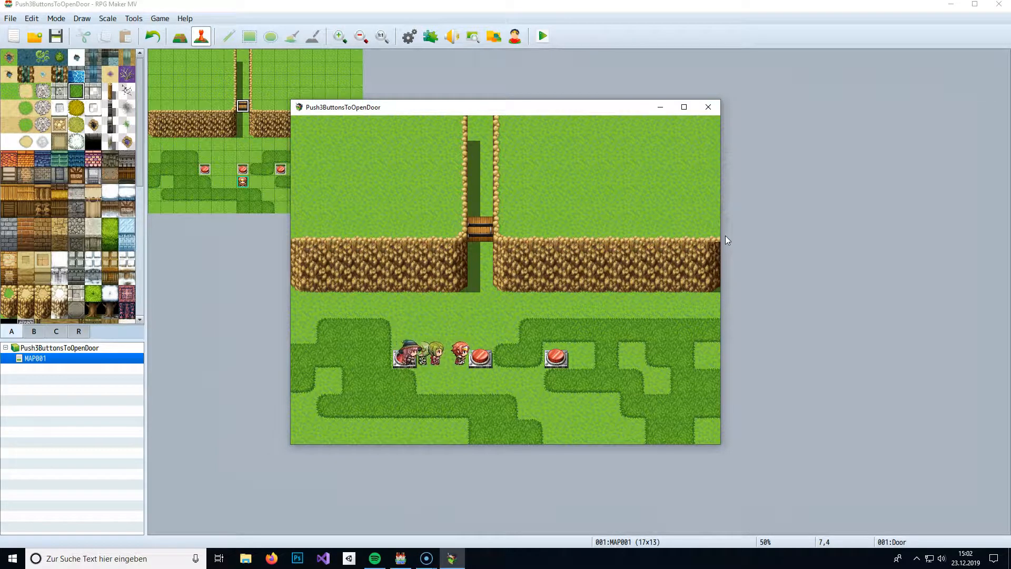
Walk the party over the middle button and onto the eastern button to test the door opening
key(Up)
key(Right)
key(Down)
key(Right)
key(Right)
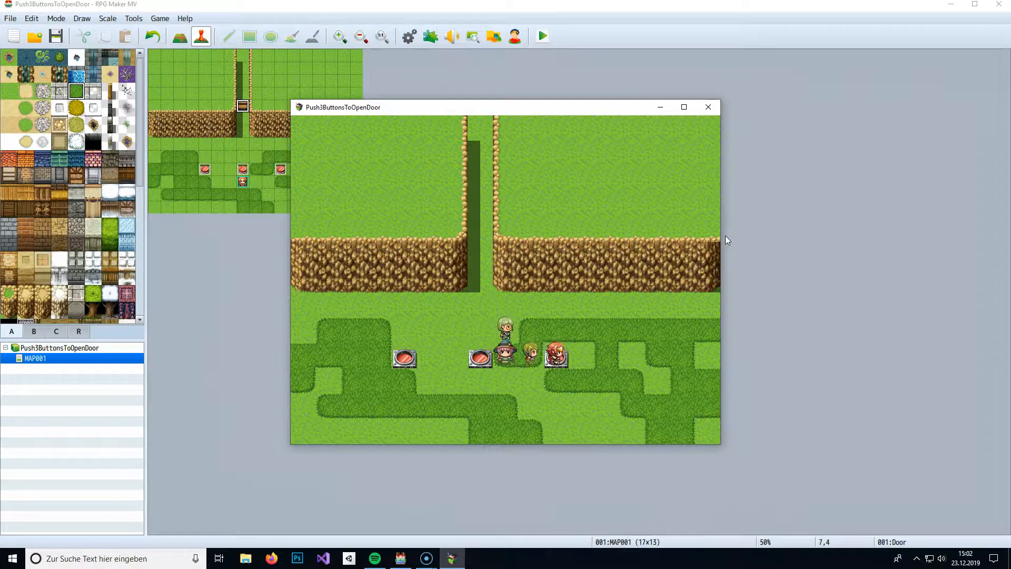
Walk the party north into the passage toward the door's location and close the playtest
key(Up)
key(Left)
key(Left)
key(Left)
key(Up)
key(Up)
key(Up)
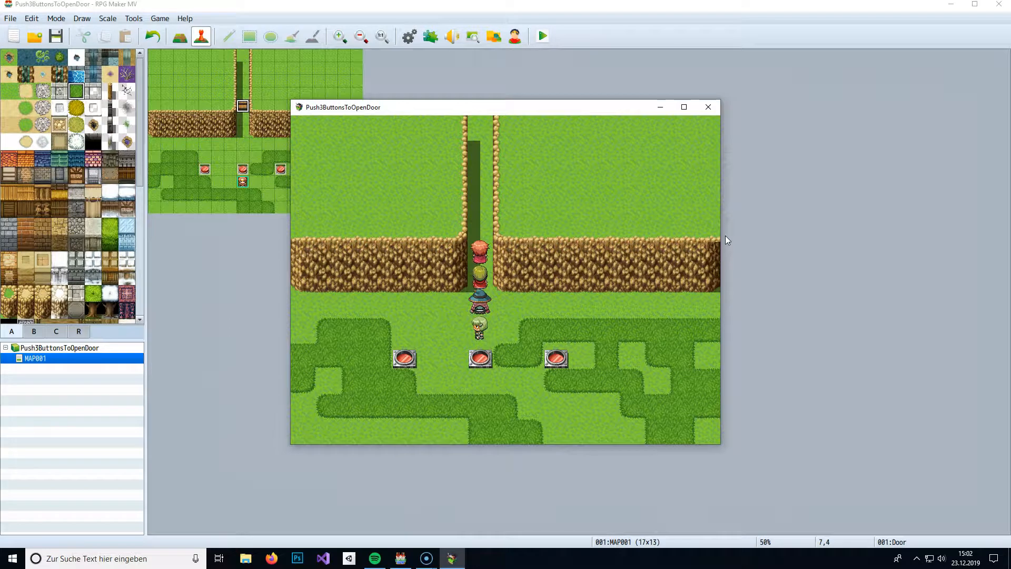
click(709, 107)
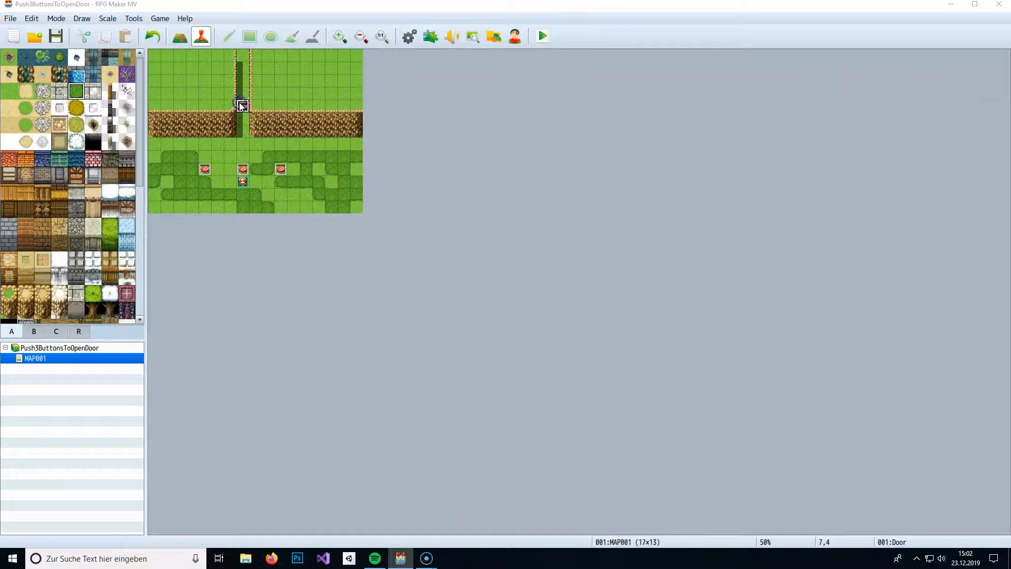
Set the priority of the Door event's second page to Below characters and apply the change
double_click(241, 106)
click(266, 136)
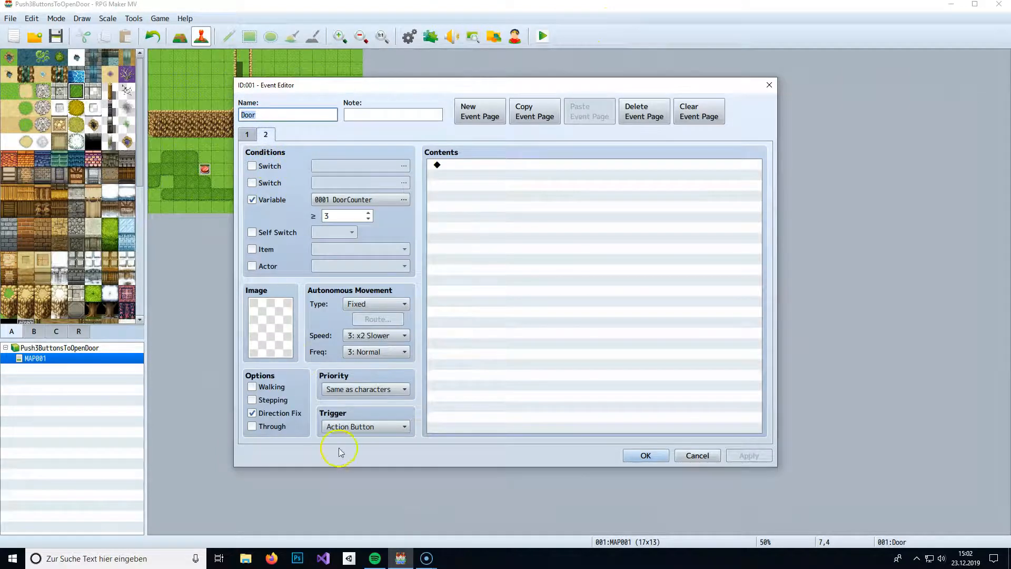
click(358, 389)
click(364, 402)
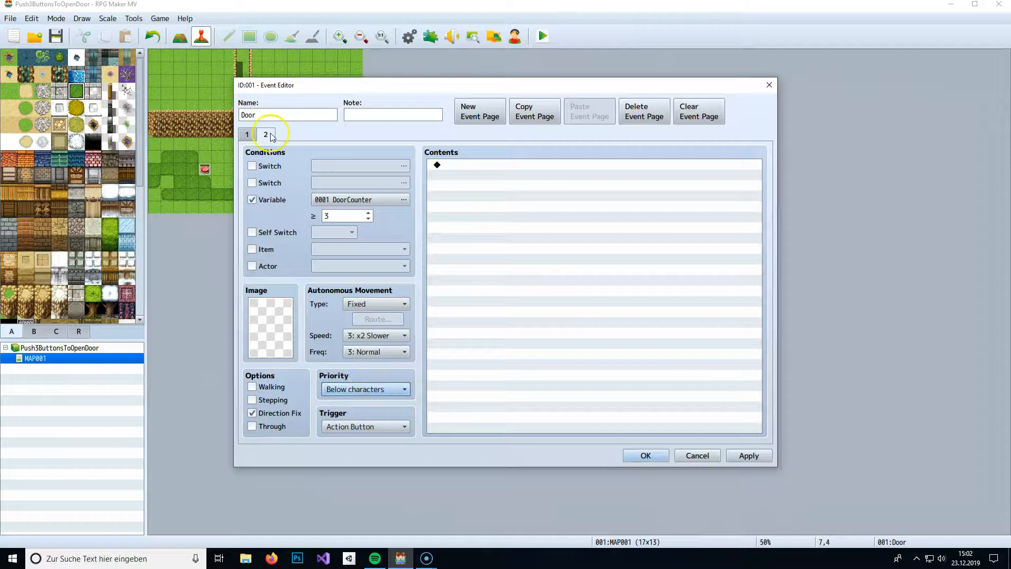
click(269, 320)
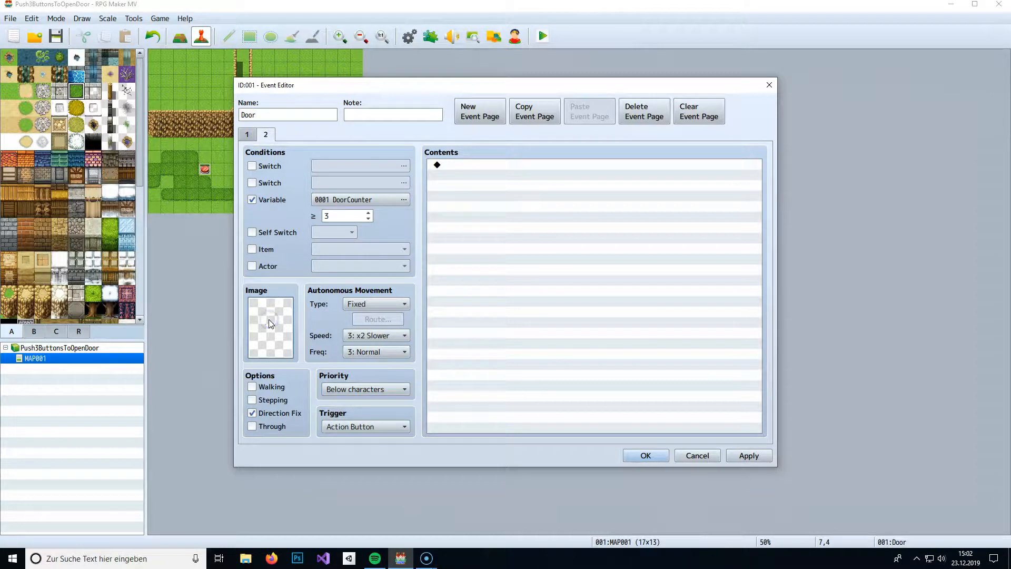
click(640, 454)
Start another playtest of the map and begin a new game
click(542, 35)
click(463, 294)
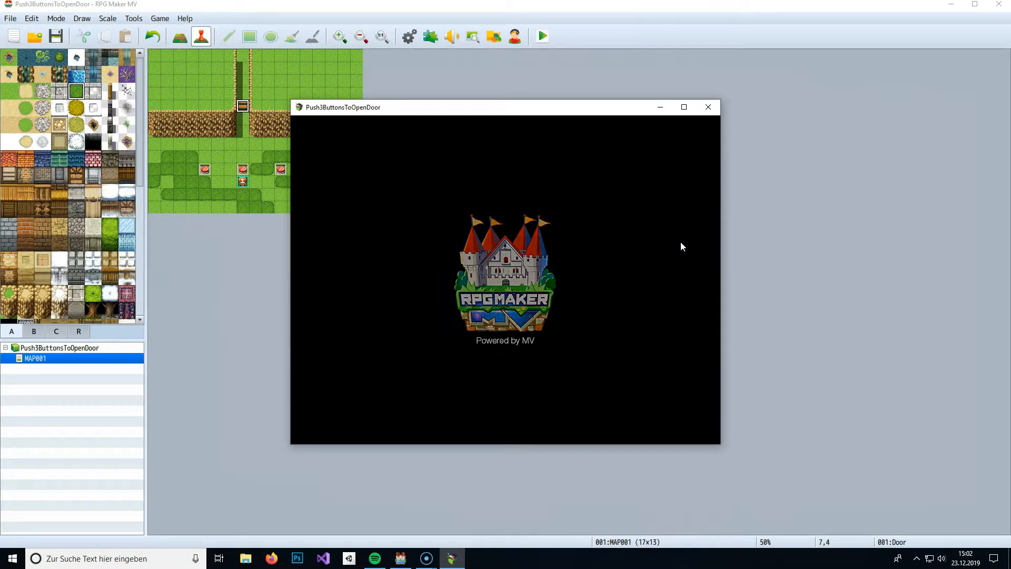
key(Return)
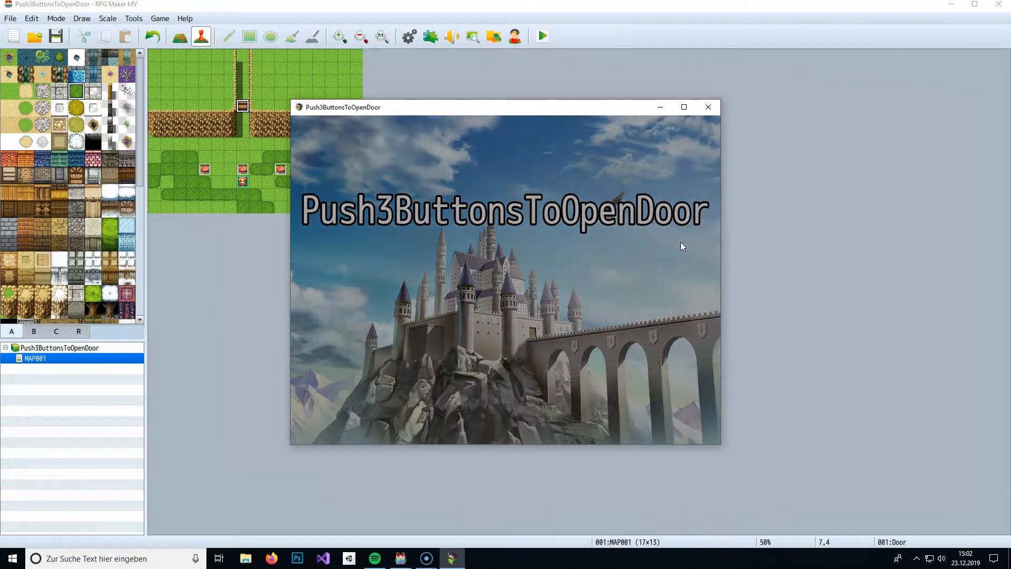
Walk the party over the western, middle and eastern buttons and north to the passage entrance to test the door
key(Left)
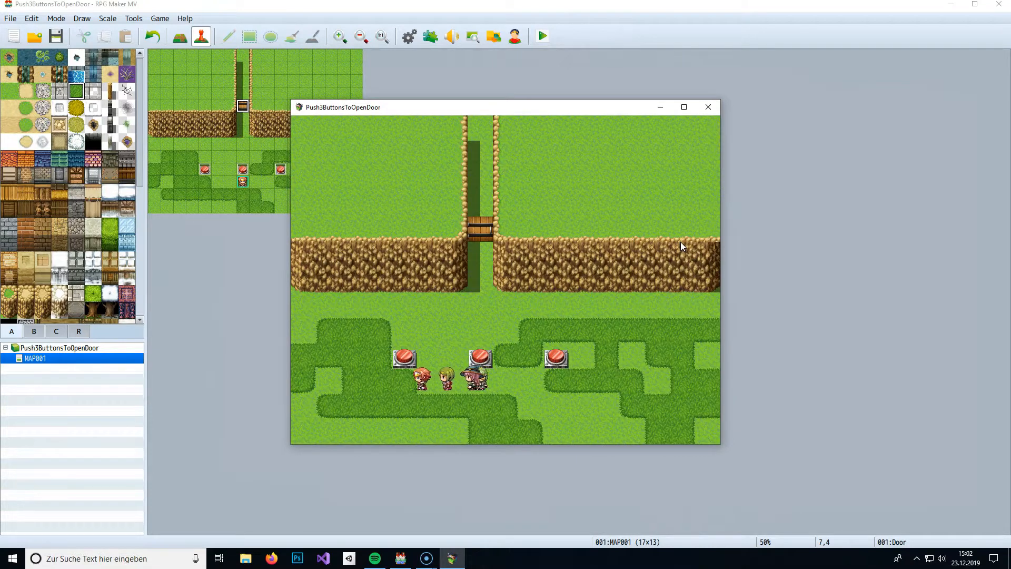
key(Right)
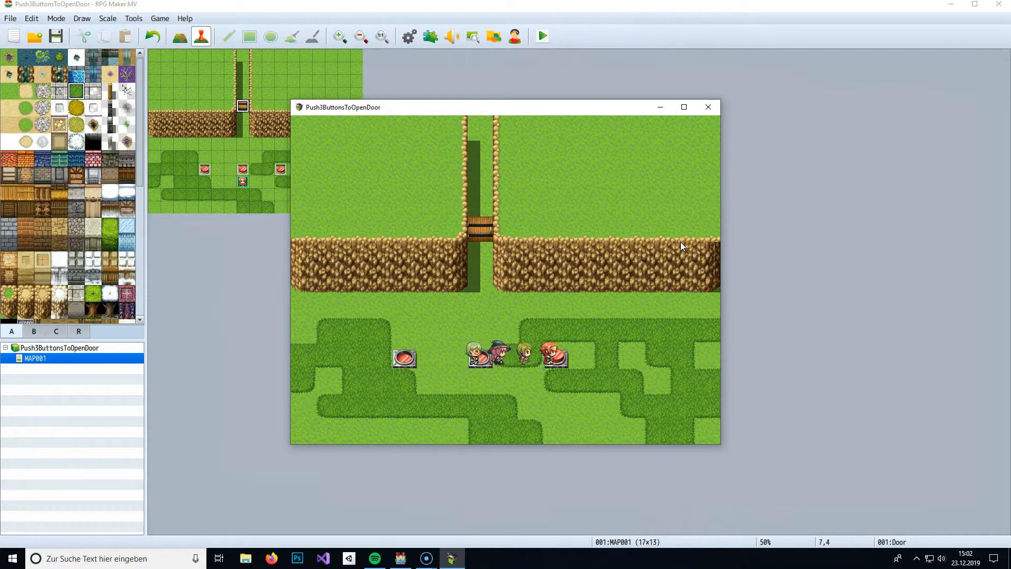
key(Left)
key(Up)
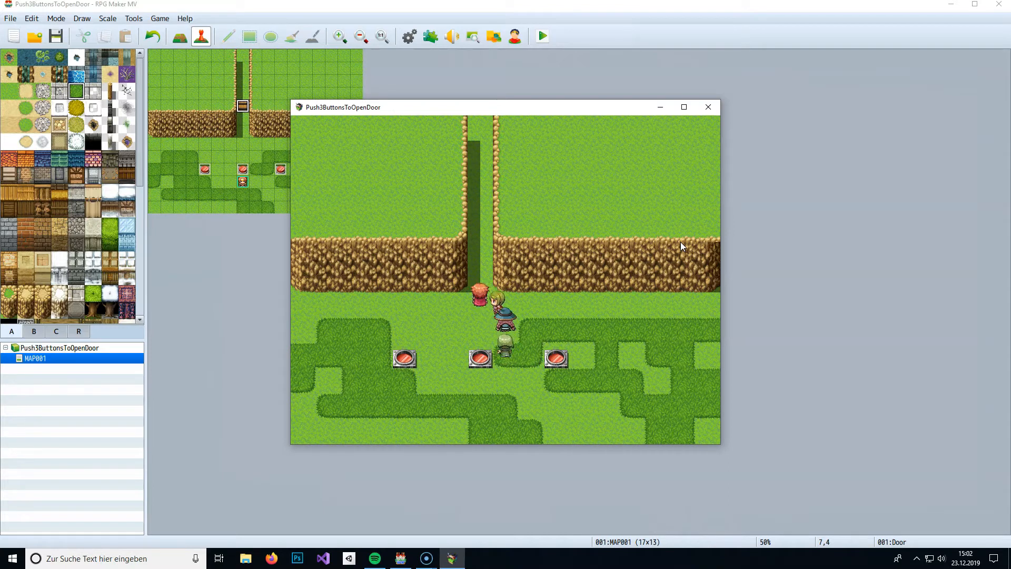